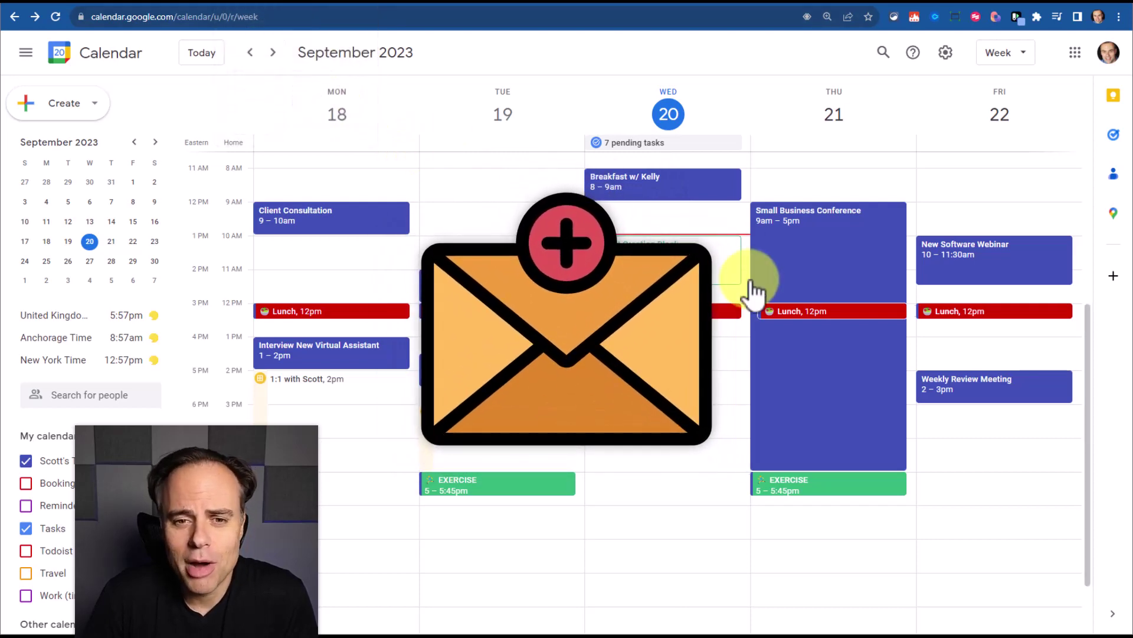
Open the Content Creation Block event, start an email to its guests, then cancel and close it.
{"action": "left_click", "coordinate": [673, 256]}
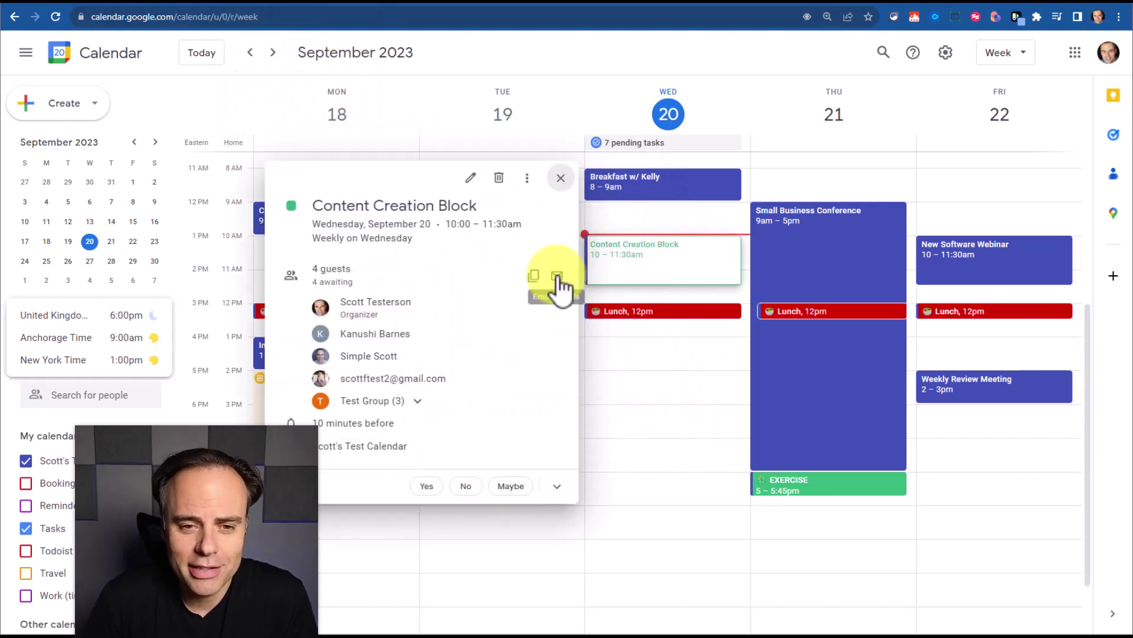
{"action": "left_click", "coordinate": [557, 276]}
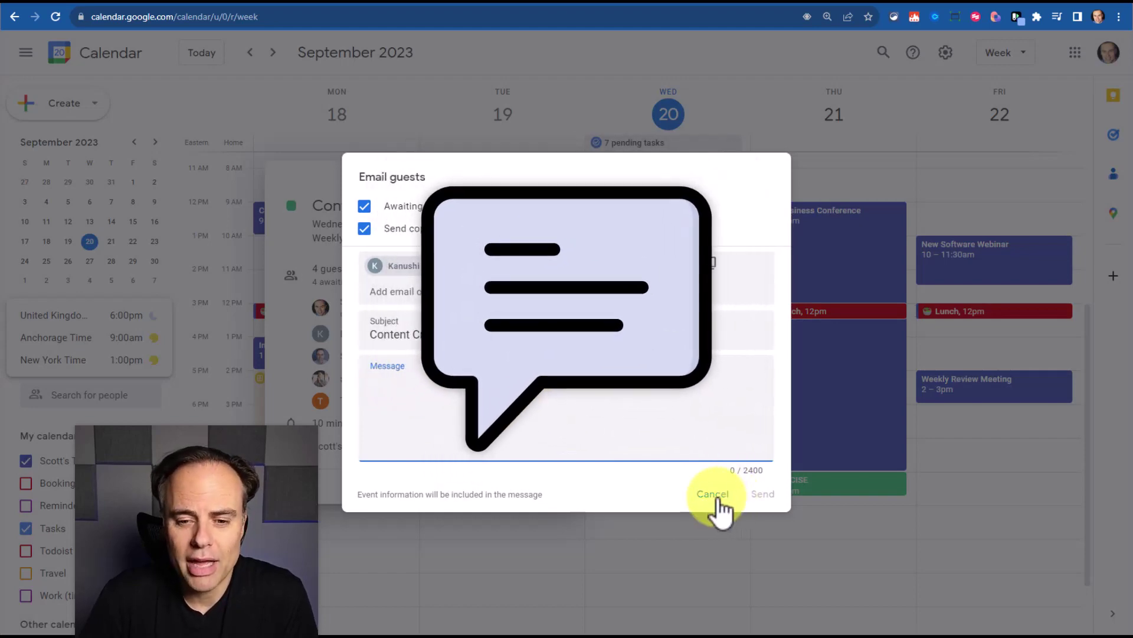
{"action": "left_click", "coordinate": [715, 493]}
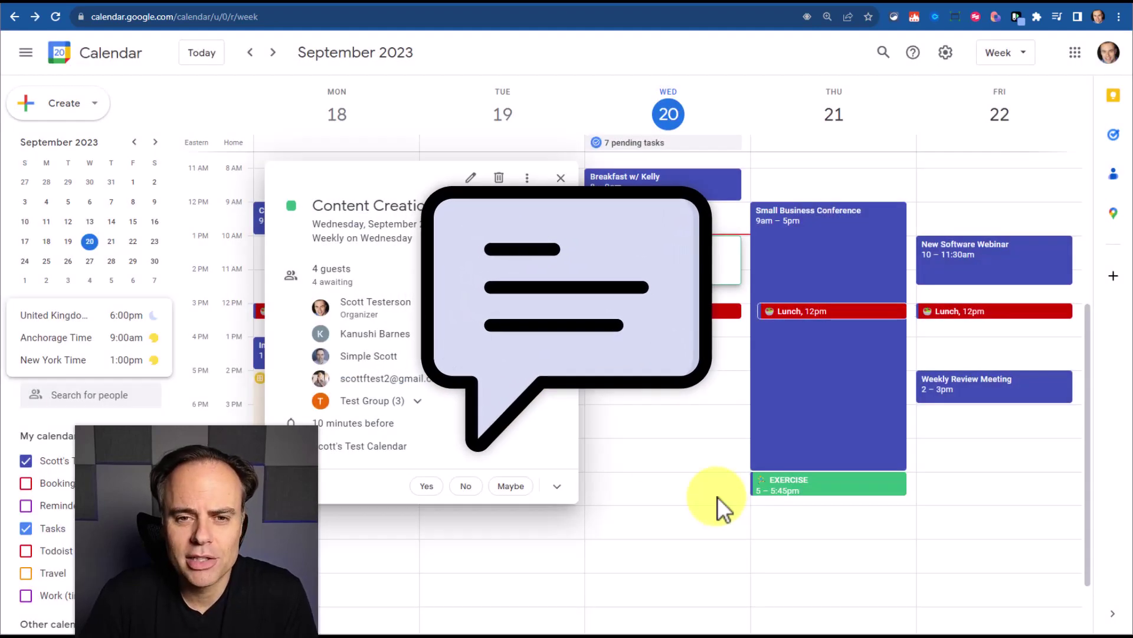
{"action": "left_click", "coordinate": [563, 178]}
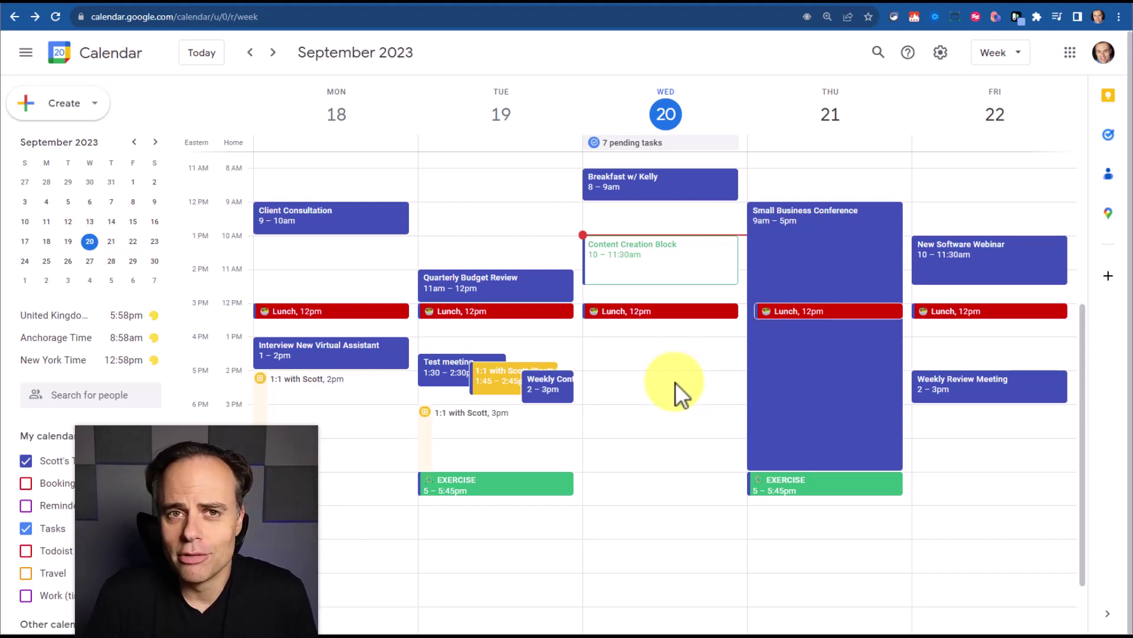
Run the Bardeen 'running late' email playbook, then dismiss its summary and the panel.
{"action": "key", "text": "alt+b"}
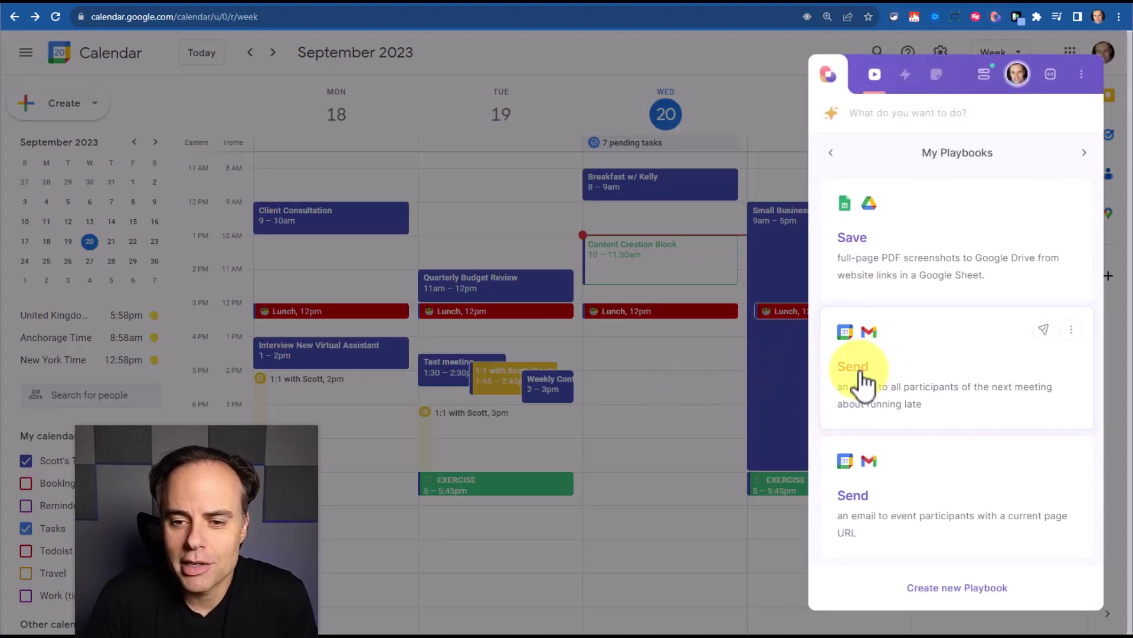
{"action": "left_click", "coordinate": [863, 381]}
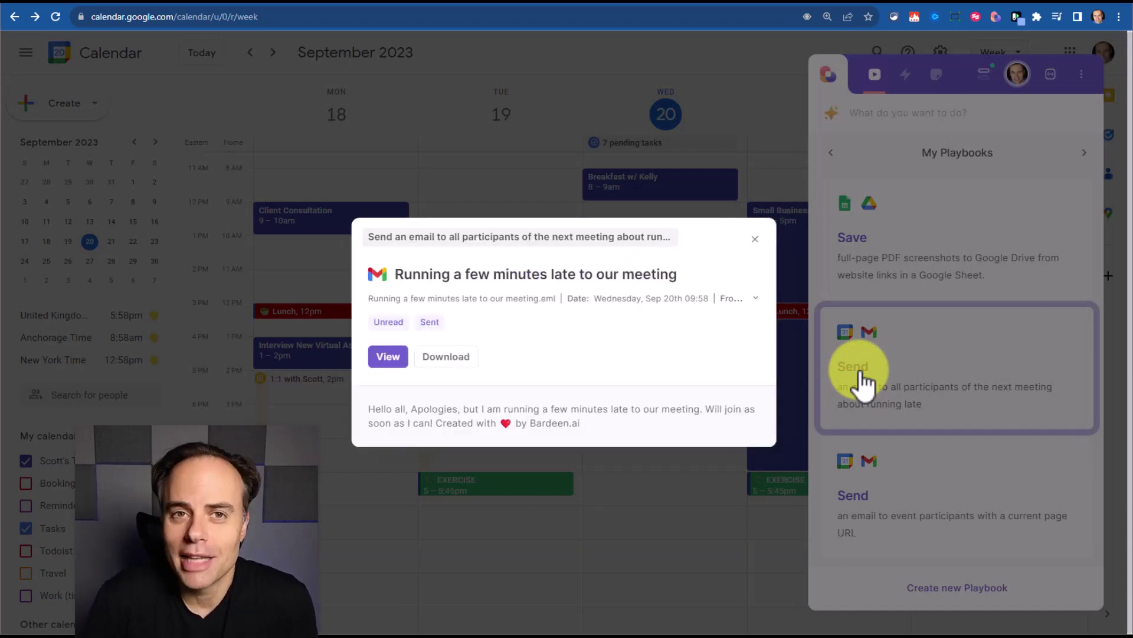
{"action": "left_click", "coordinate": [755, 237]}
{"action": "left_click", "coordinate": [695, 358]}
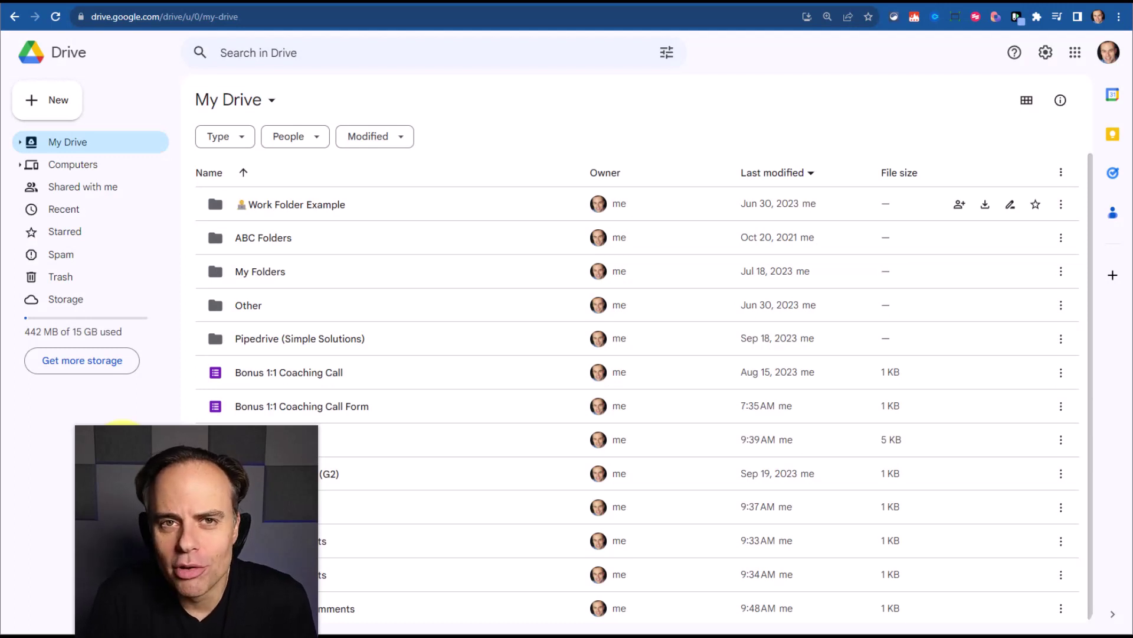
Open the Bardeen My Playbooks panel over Google Drive with Alt+B.
{"action": "key", "text": "alt+b"}
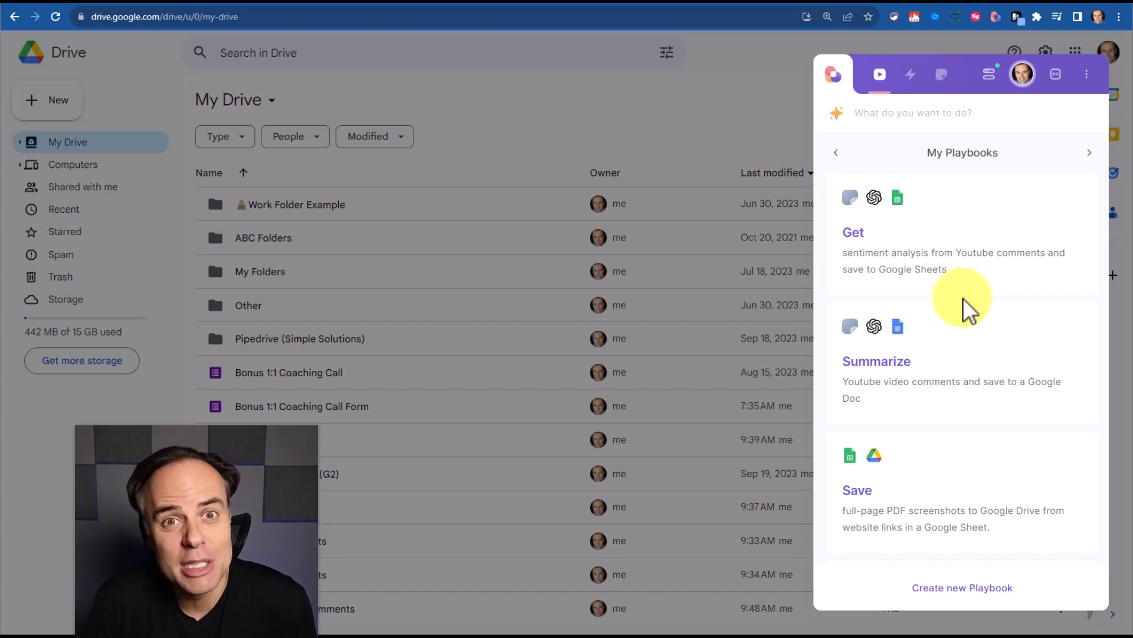
{"action": "mouse_move", "coordinate": [946, 233]}
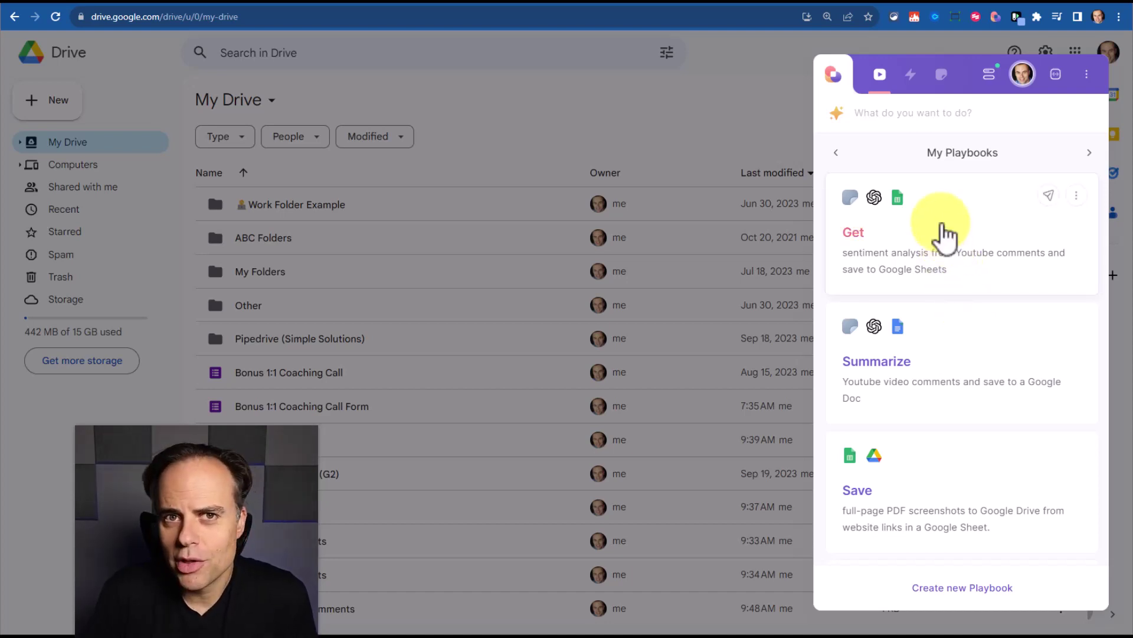
{"action": "scroll", "coordinate": [945, 235], "scroll_direction": "down", "scroll_amount": 3}
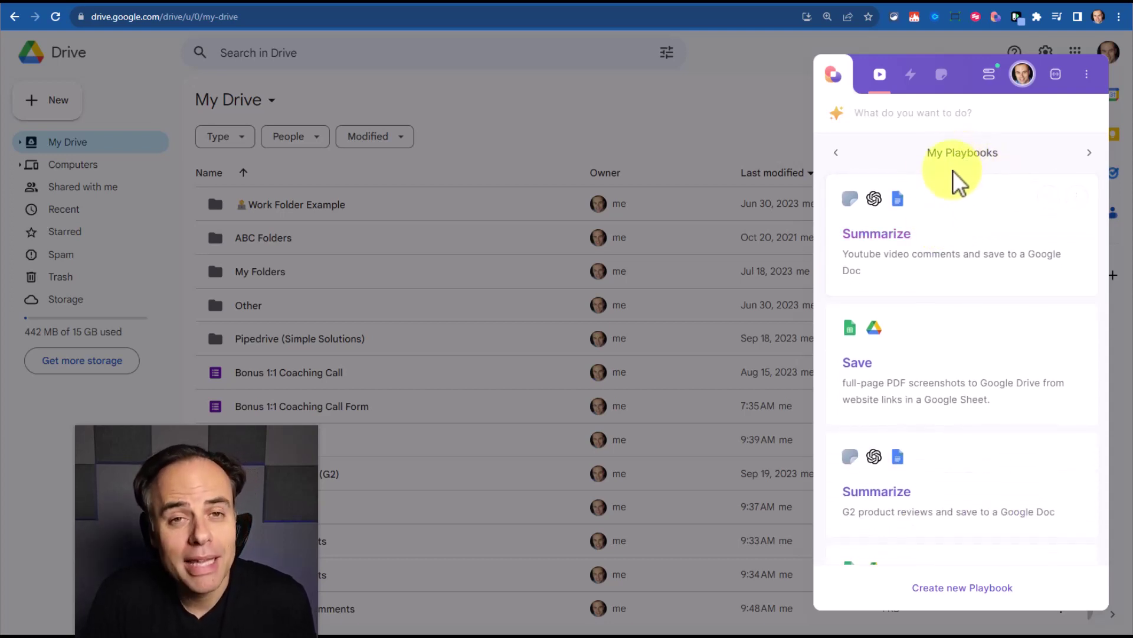
{"action": "scroll", "coordinate": [970, 252], "scroll_direction": "down", "scroll_amount": 3}
{"action": "scroll", "coordinate": [956, 239], "scroll_direction": "down", "scroll_amount": 3}
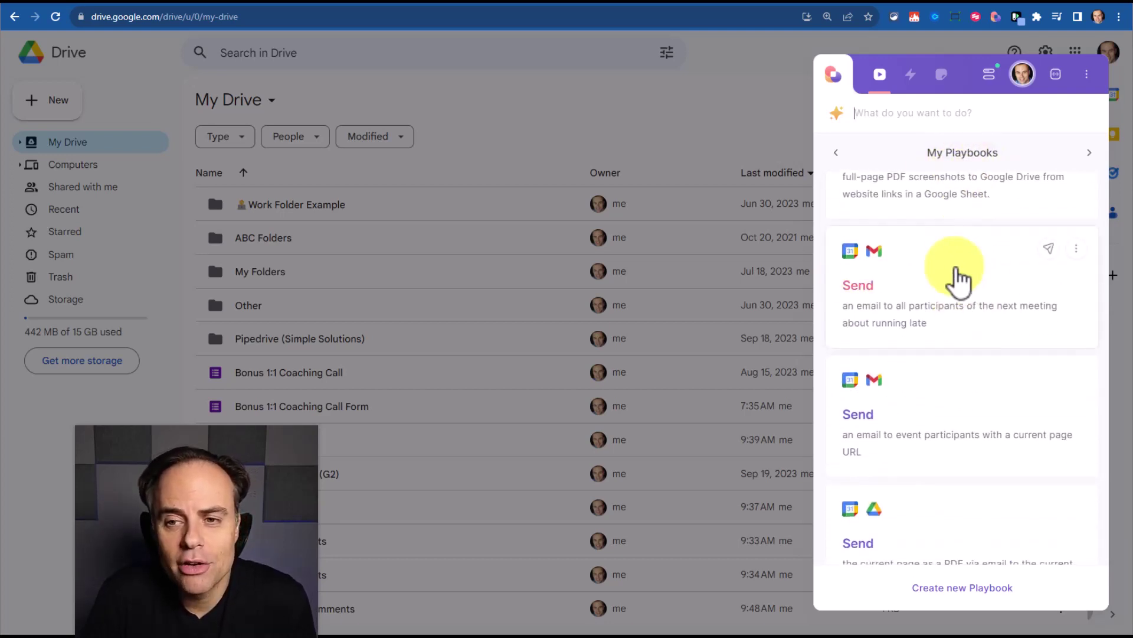
{"action": "scroll", "coordinate": [982, 338], "scroll_direction": "up", "scroll_amount": 5}
{"action": "scroll", "coordinate": [982, 327], "scroll_direction": "up", "scroll_amount": 3}
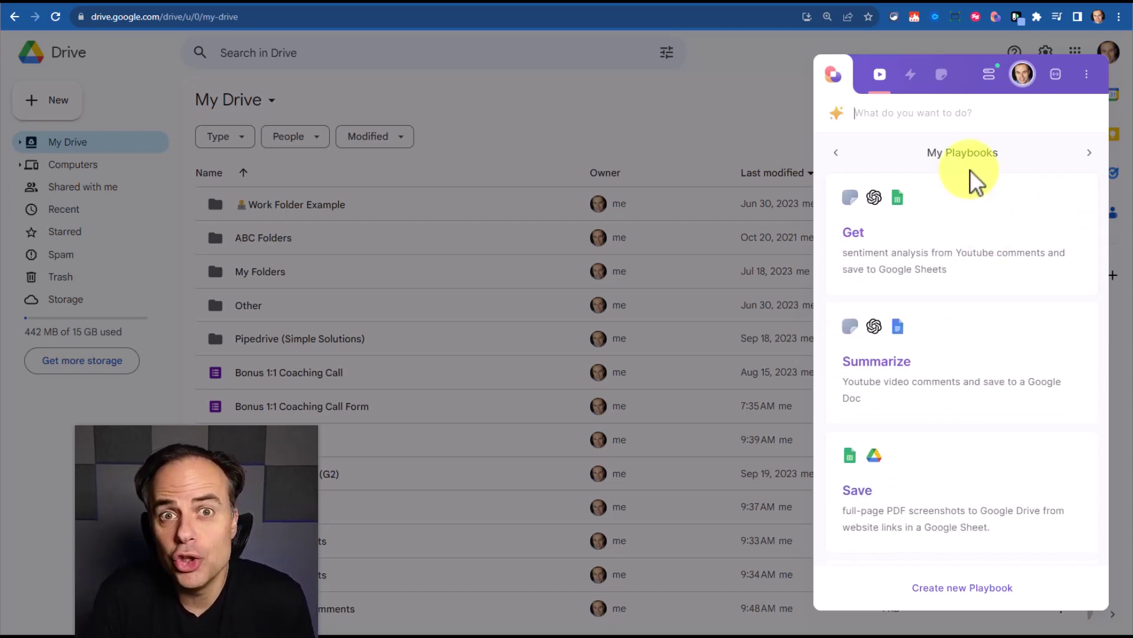
{"action": "scroll", "coordinate": [975, 186], "scroll_direction": "down", "scroll_amount": 5}
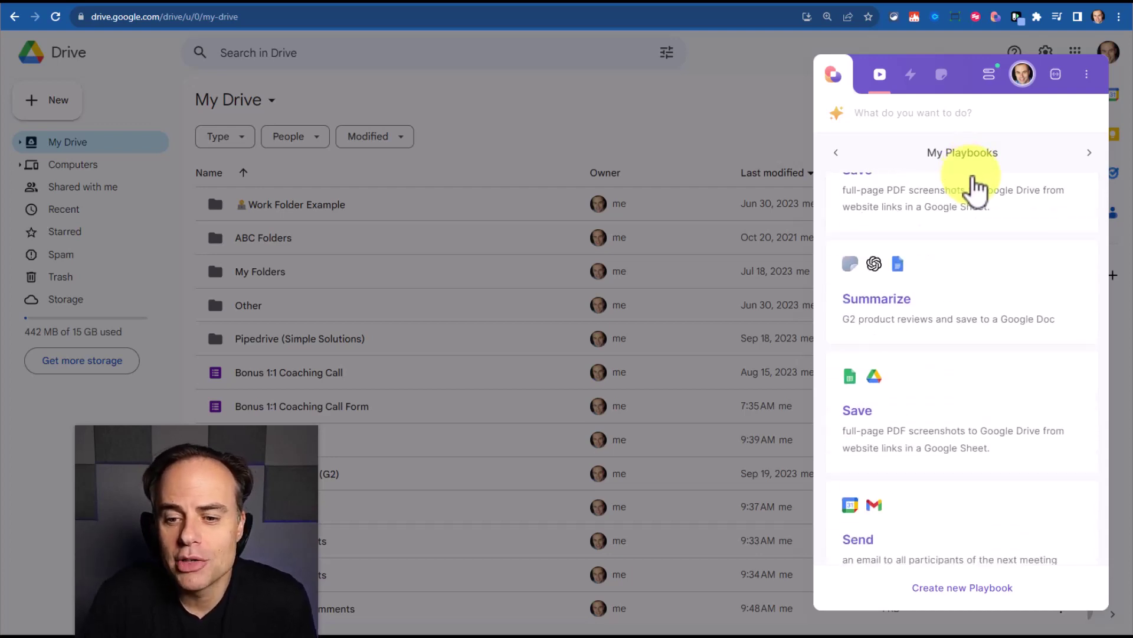
{"action": "scroll", "coordinate": [977, 193], "scroll_direction": "down", "scroll_amount": 2}
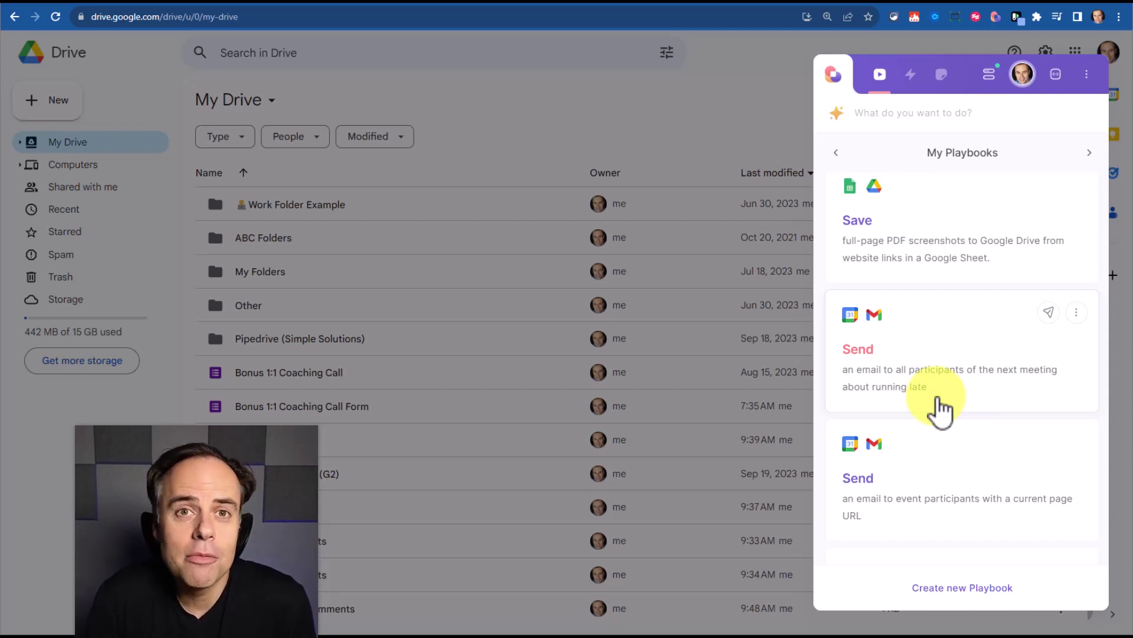
{"action": "scroll", "coordinate": [941, 407], "scroll_direction": "up", "scroll_amount": 3}
{"action": "scroll", "coordinate": [942, 407], "scroll_direction": "up", "scroll_amount": 3}
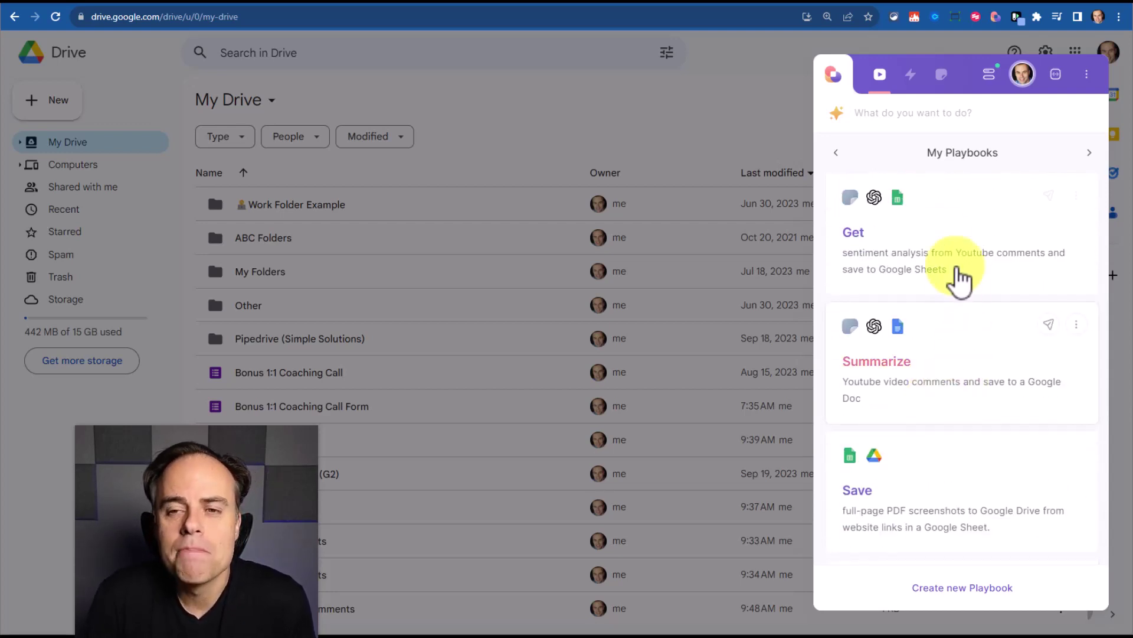
View the My Autobooks list, including the weekly meetings SMS autobook, then close it.
{"action": "left_click", "coordinate": [912, 75]}
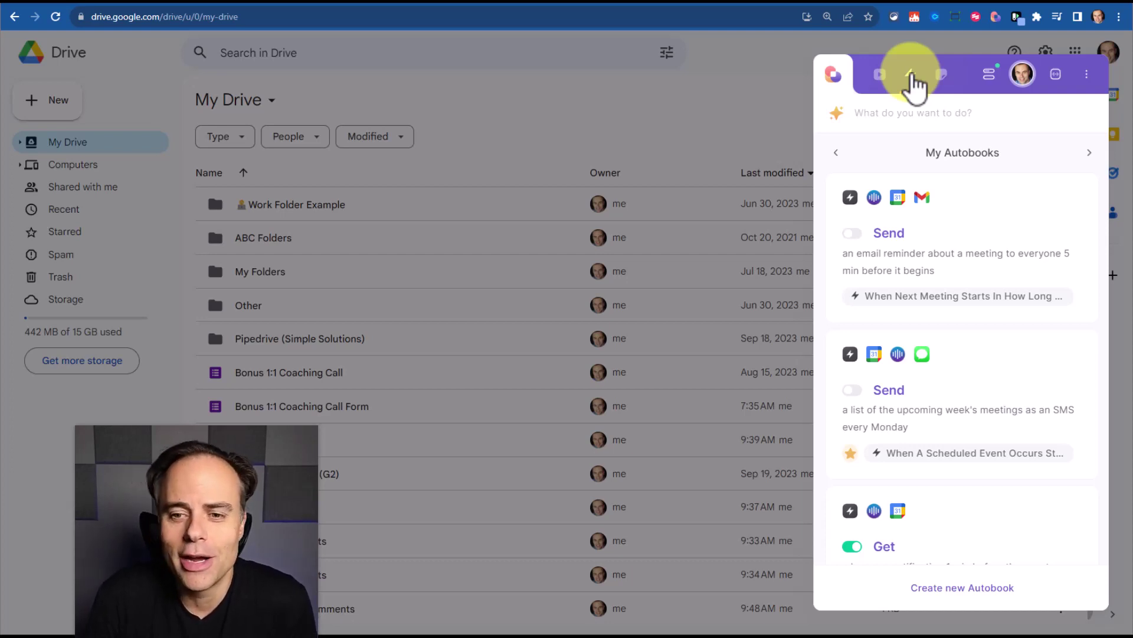
{"action": "scroll", "coordinate": [974, 248], "scroll_direction": "down", "scroll_amount": 3}
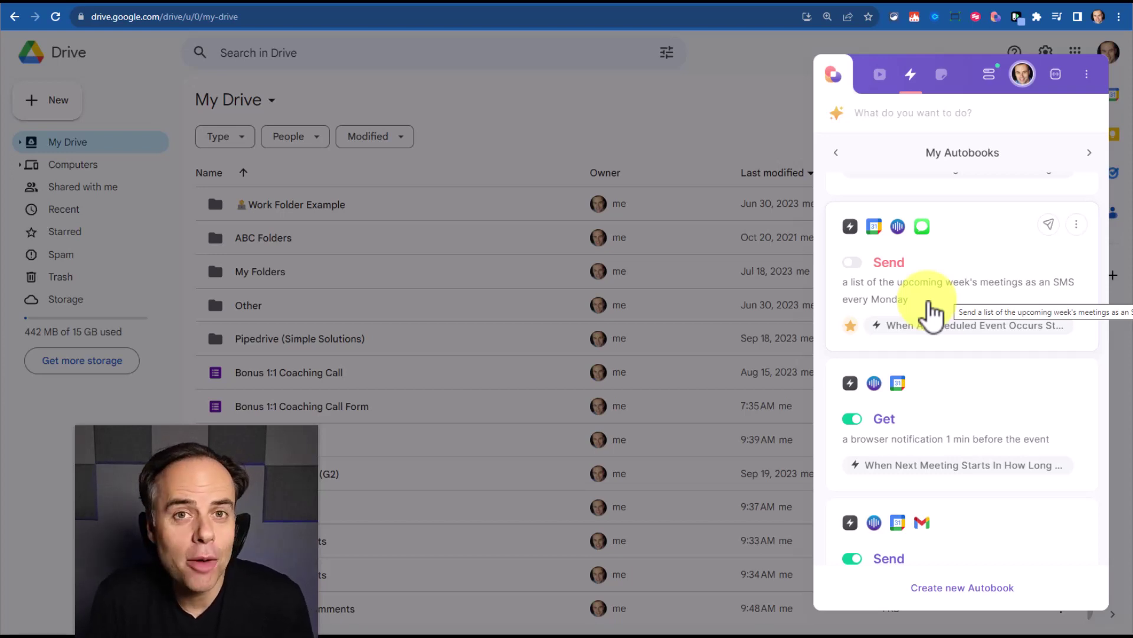
{"action": "left_click", "coordinate": [692, 110]}
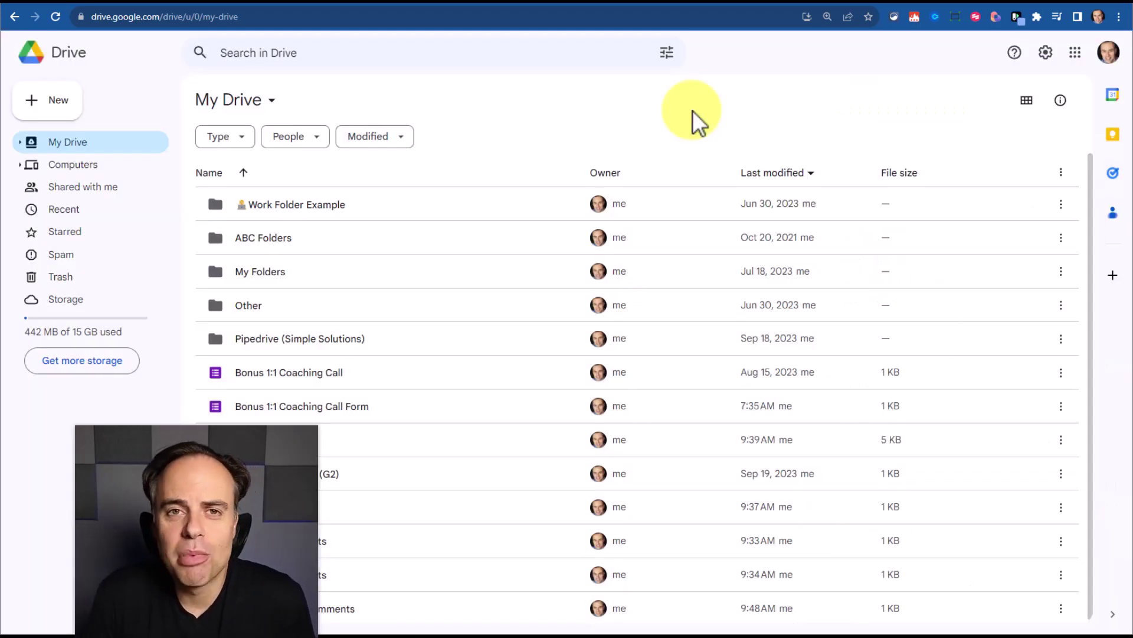
Reopen the Bardeen panel from the toolbar icon and expand it into the full-page dashboard.
{"action": "key", "text": "alt+shift+b"}
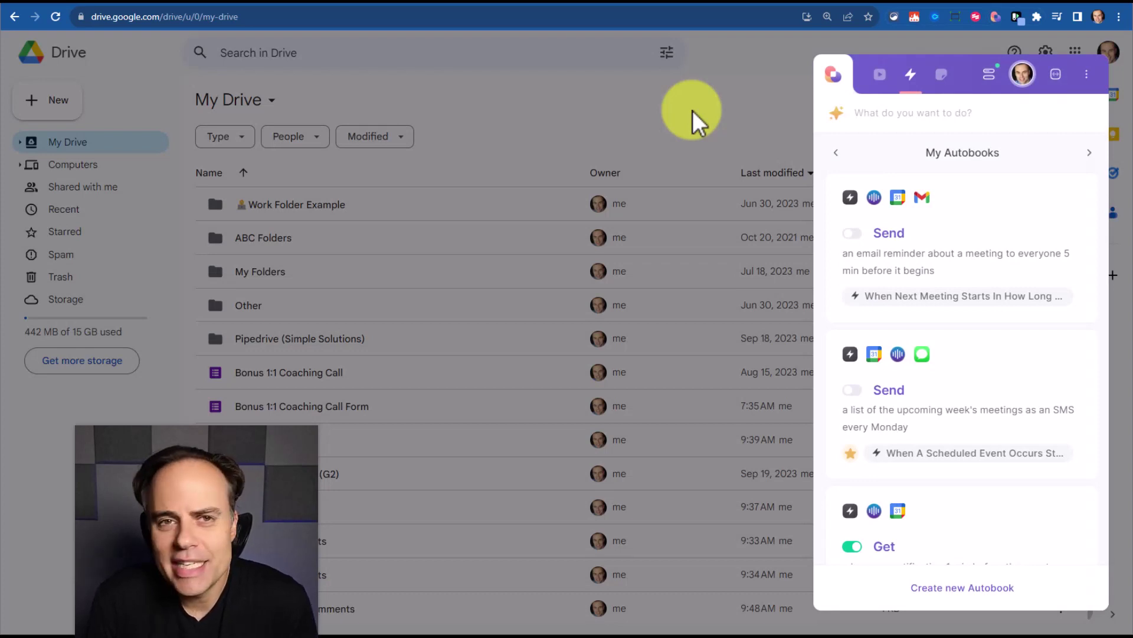
{"action": "left_click", "coordinate": [800, 144]}
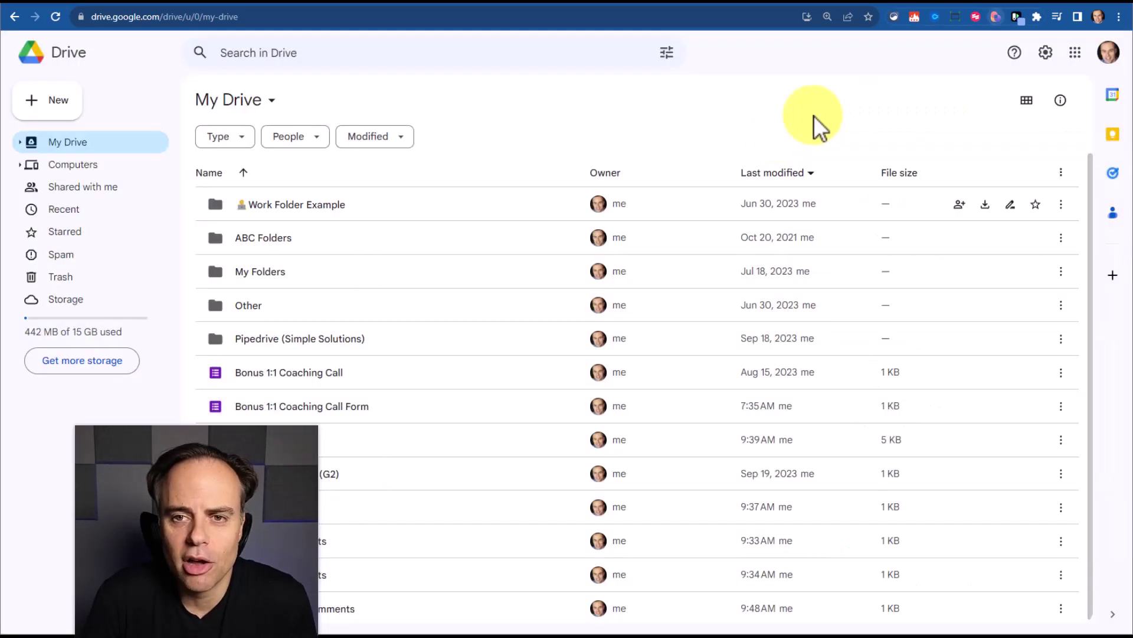
{"action": "left_click", "coordinate": [996, 19]}
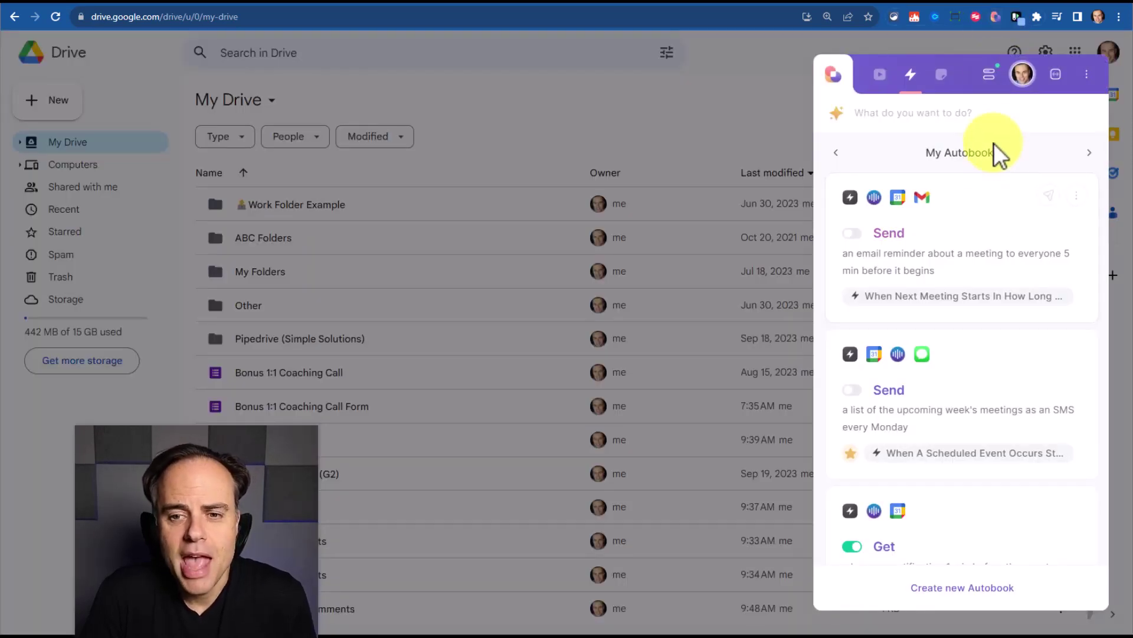
{"action": "left_click", "coordinate": [1056, 73]}
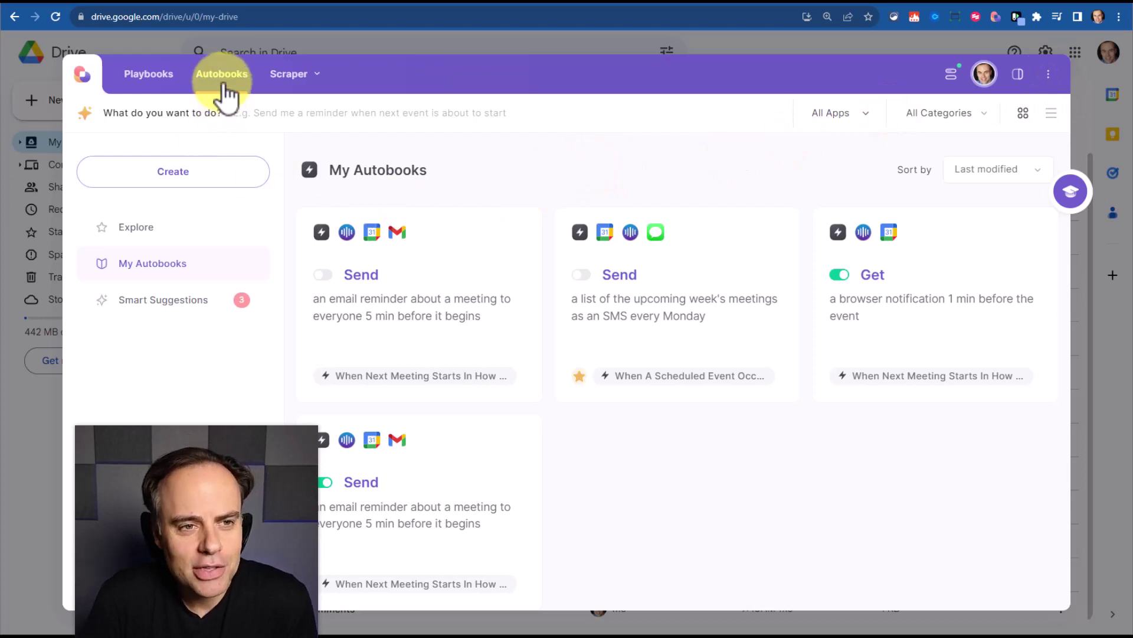
Switch the dashboard from My Autobooks to My Playbooks, showing six saved playbooks.
{"action": "left_click", "coordinate": [149, 73]}
{"action": "left_click", "coordinate": [221, 74]}
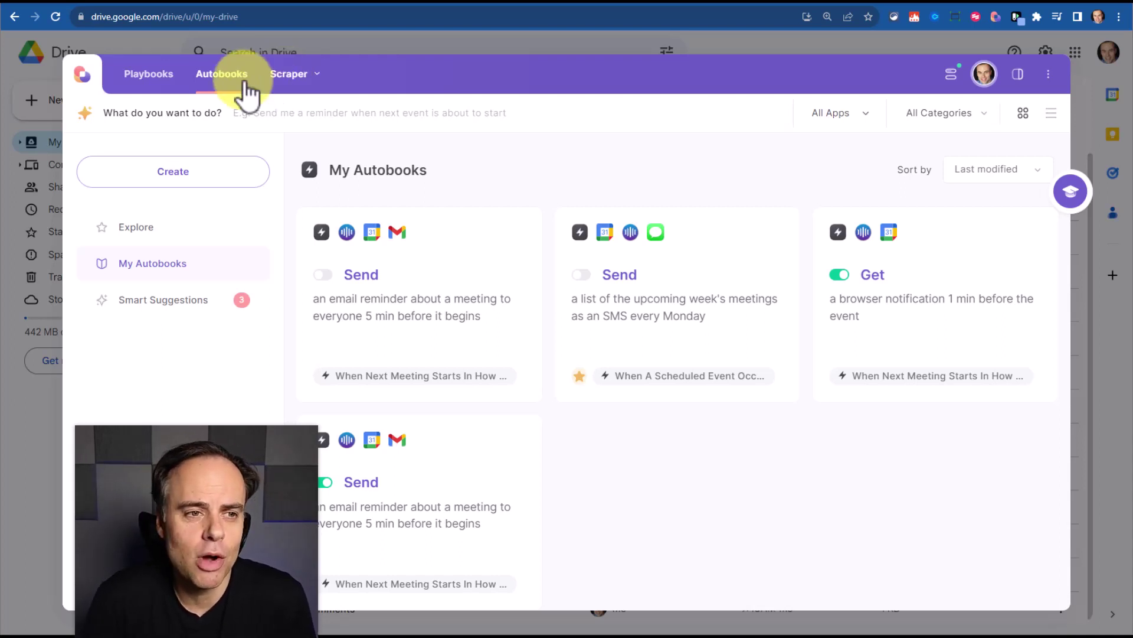
{"action": "left_click", "coordinate": [148, 73]}
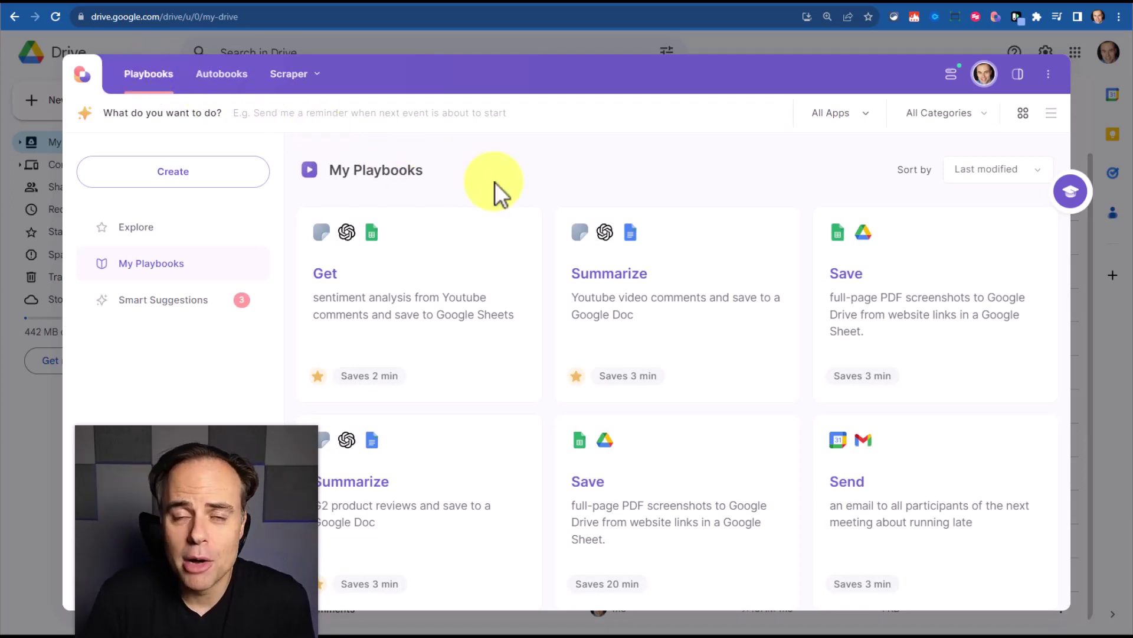
Show the Explore catalogue of ready-made playbooks by category over Google Calendar.
{"action": "left_click", "coordinate": [153, 234]}
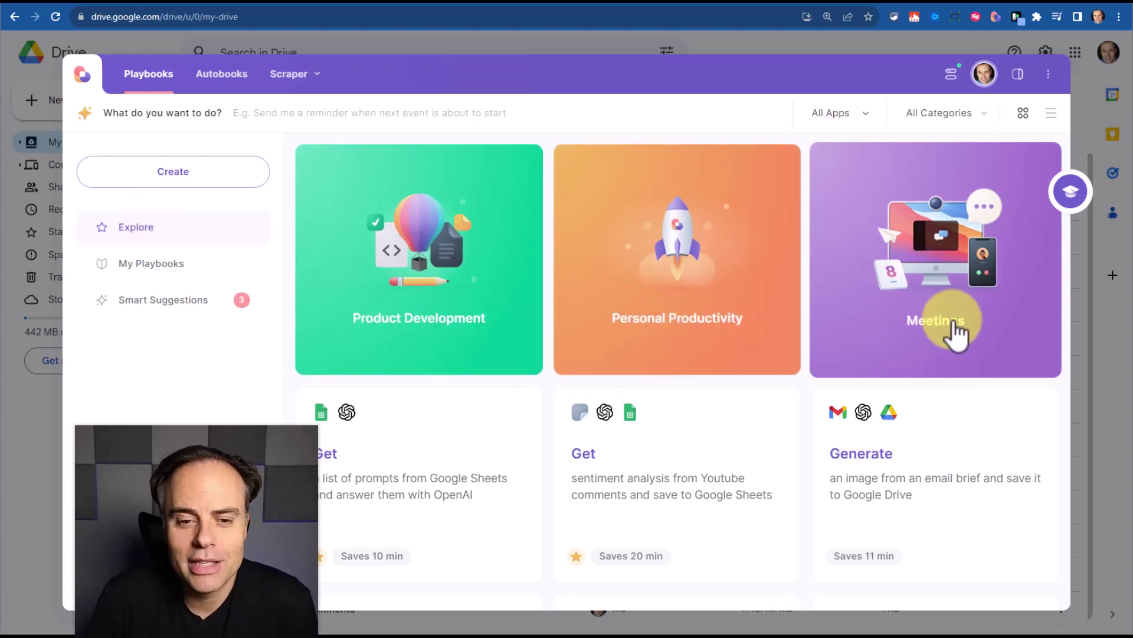
{"action": "scroll", "coordinate": [761, 282], "scroll_direction": "down", "scroll_amount": 3}
{"action": "scroll", "coordinate": [762, 281], "scroll_direction": "down", "scroll_amount": 2}
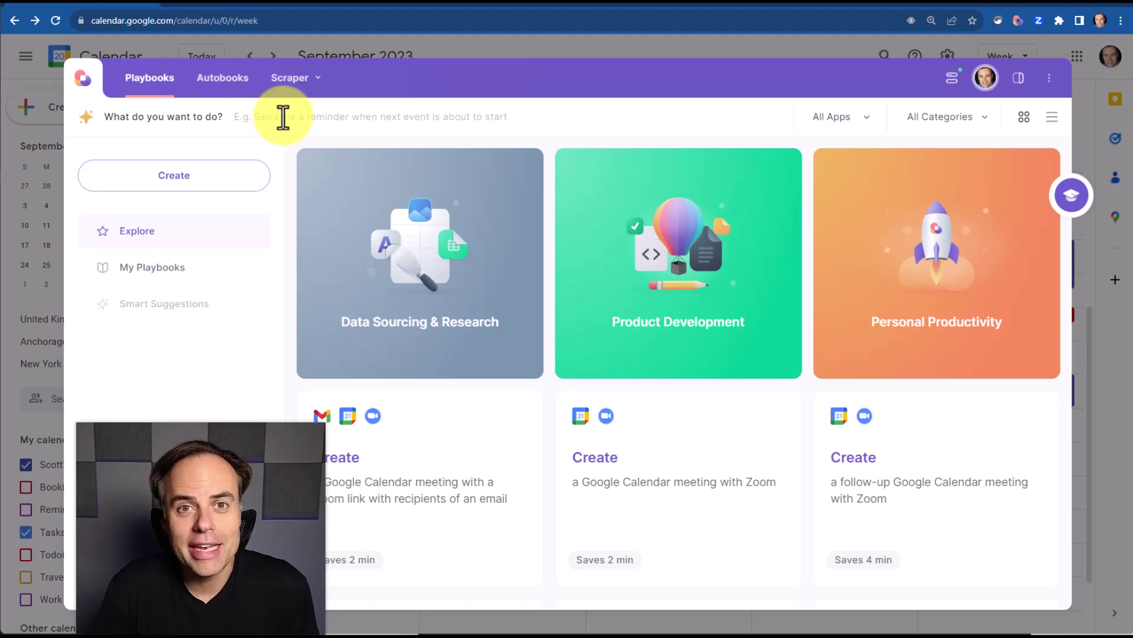
Enter 'create a Zoom lin…' in the 'What do you want to do?' field.
{"action": "left_click", "coordinate": [283, 117]}
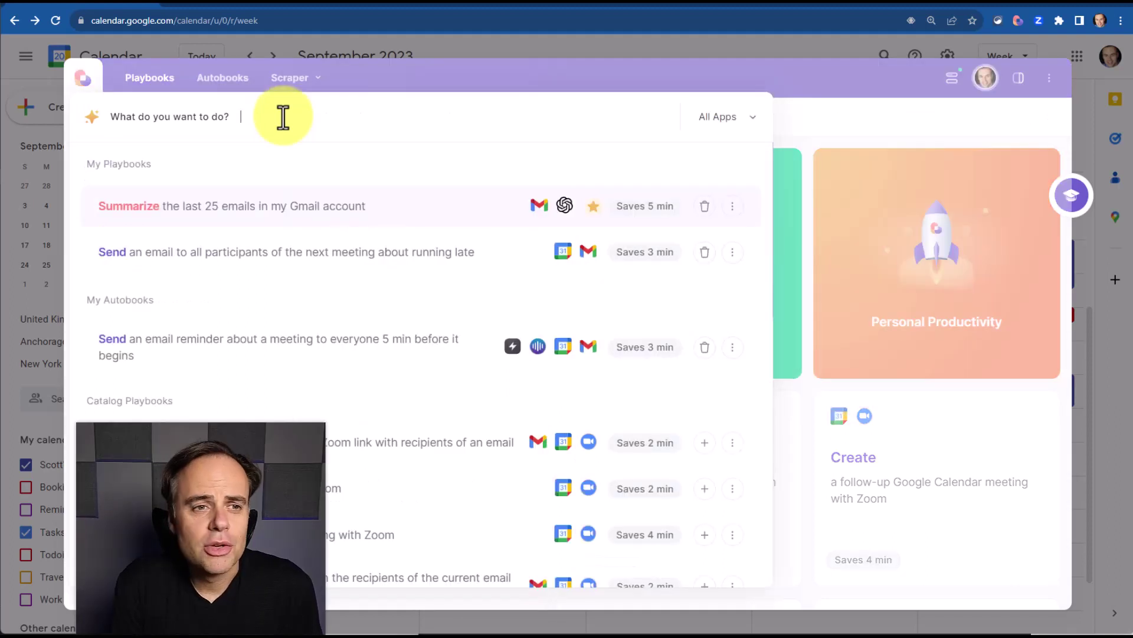
{"action": "type", "text": "create a Zoom link for my "}
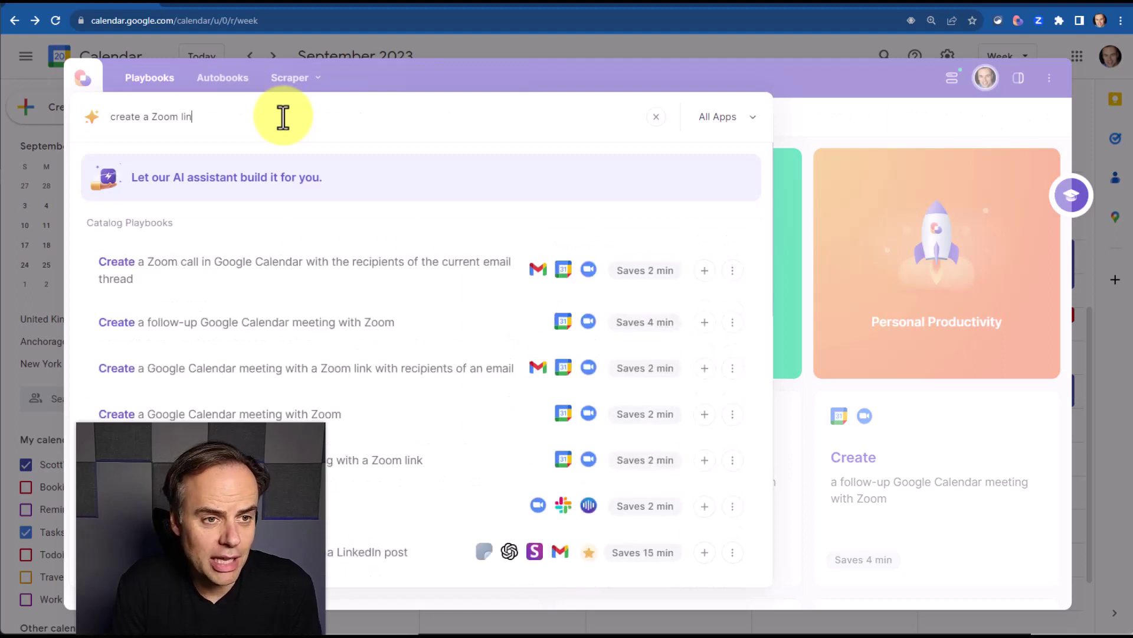
{"action": "type", "text": "next ca"}
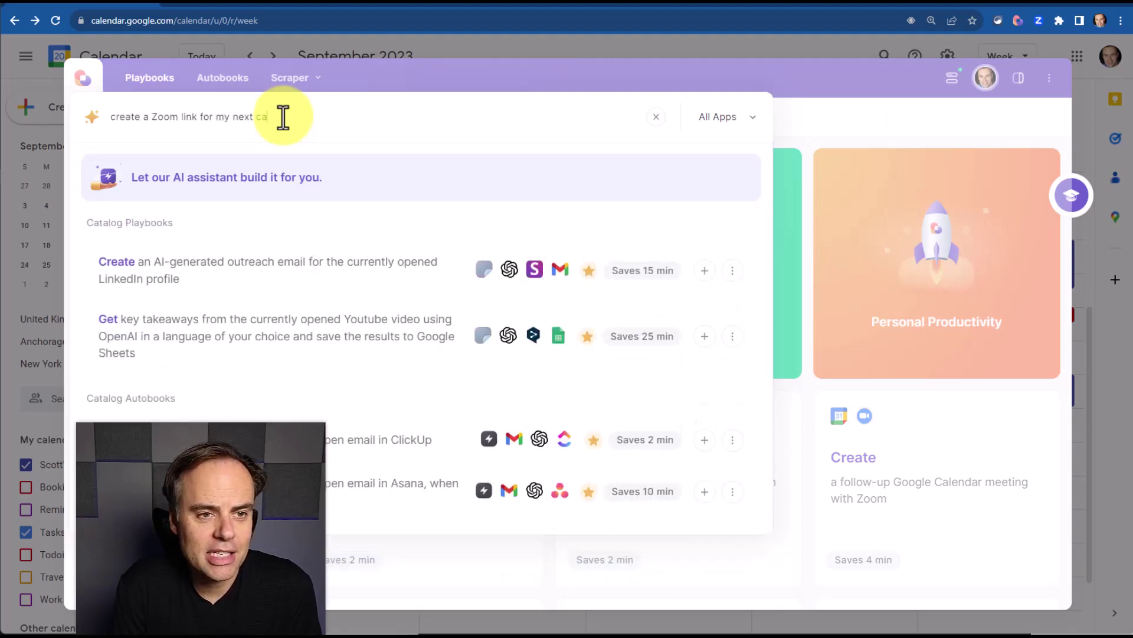
{"action": "type", "text": "lendar event and t"}
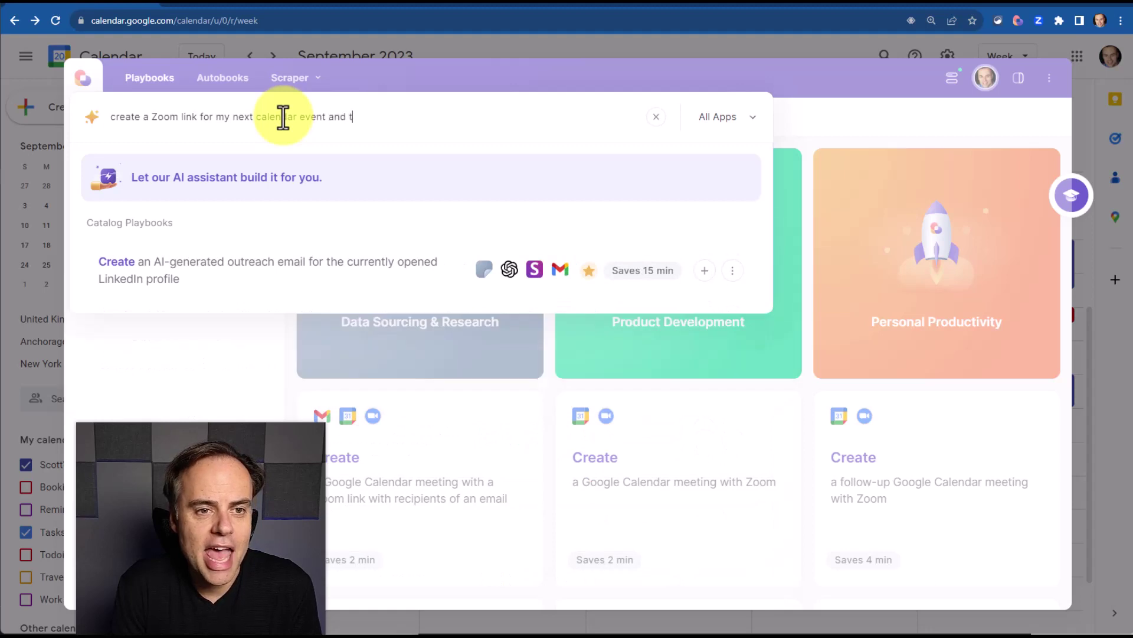
{"action": "type", "text": "hen add it to the d"}
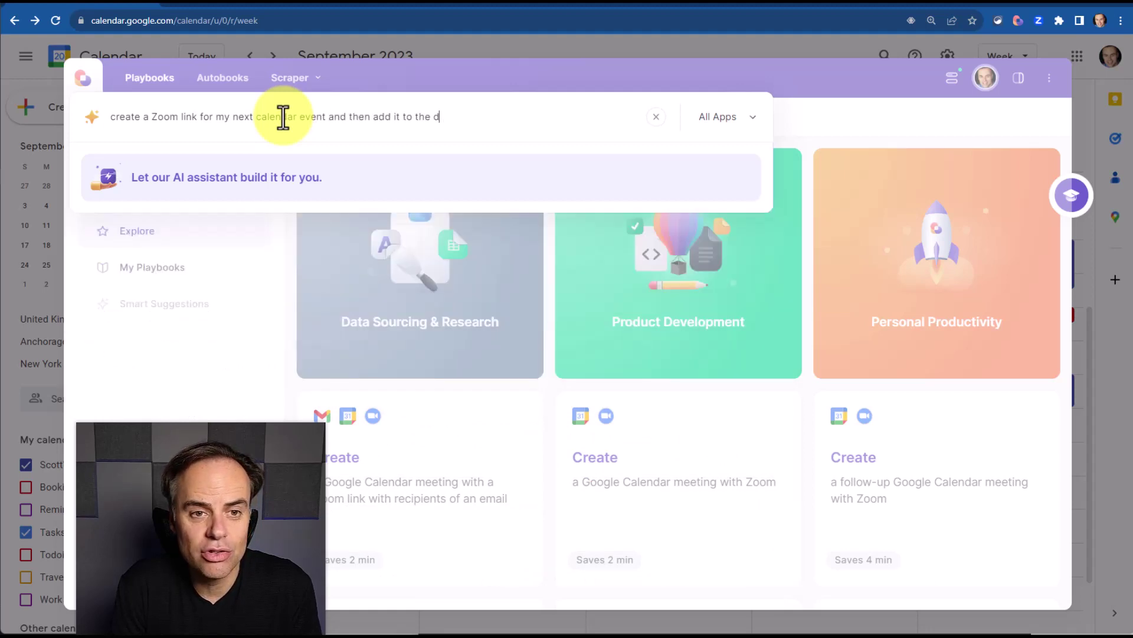
{"action": "type", "text": "escription"}
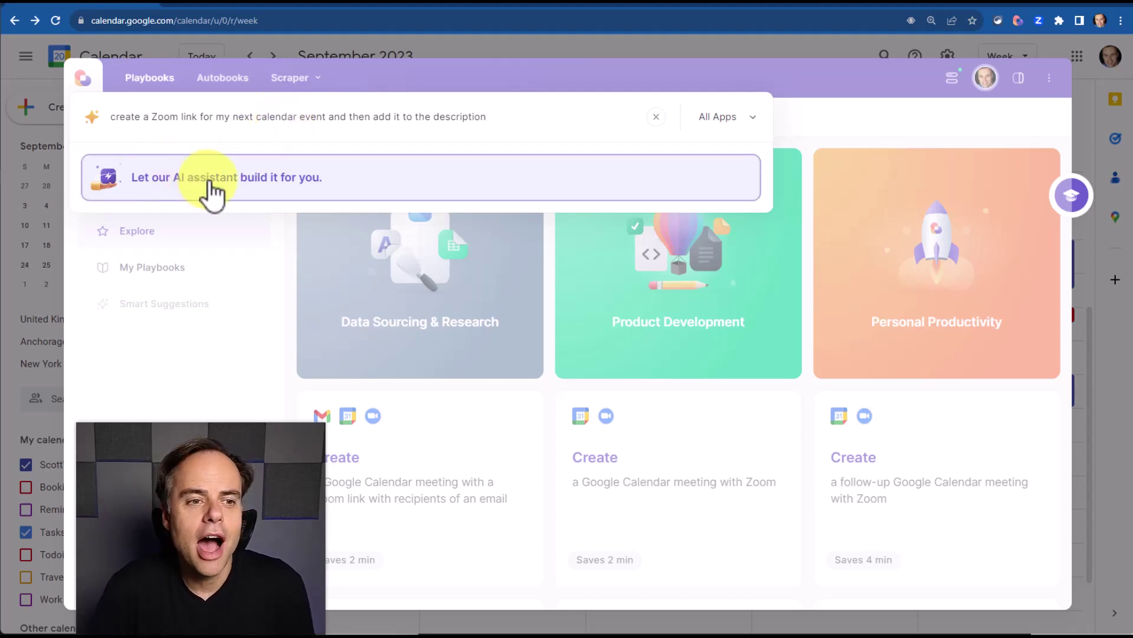
Have the AI assistant generate the find-event, create-Zoom-meeting, find-link flow and pan to its start.
{"action": "left_click", "coordinate": [213, 188]}
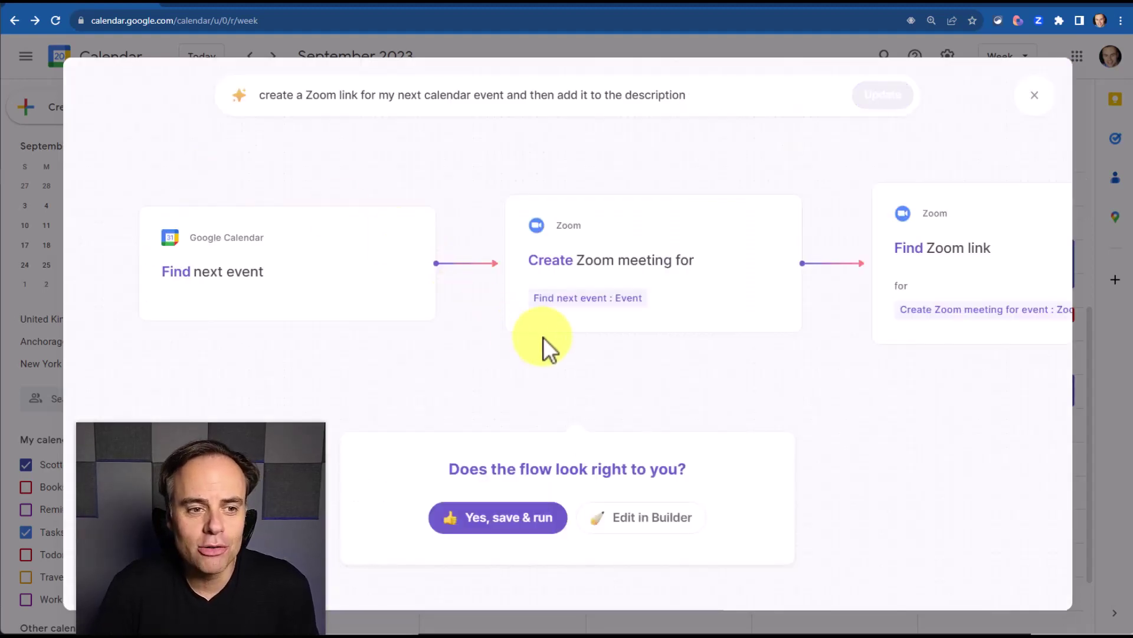
{"action": "scroll", "coordinate": [655, 362], "scroll_direction": "right", "scroll_amount": 3}
{"action": "scroll", "coordinate": [634, 365], "scroll_direction": "right", "scroll_amount": 2}
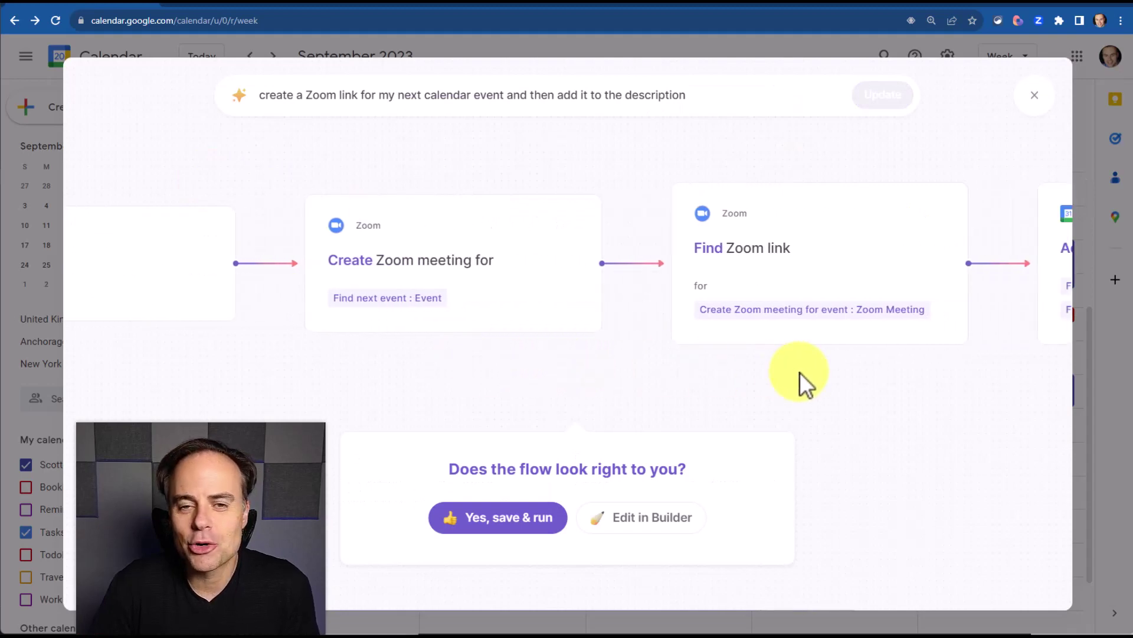
{"action": "scroll", "coordinate": [788, 373], "scroll_direction": "right", "scroll_amount": 3}
{"action": "left_click_drag", "start_coordinate": [548, 379], "coordinate": [906, 379]}
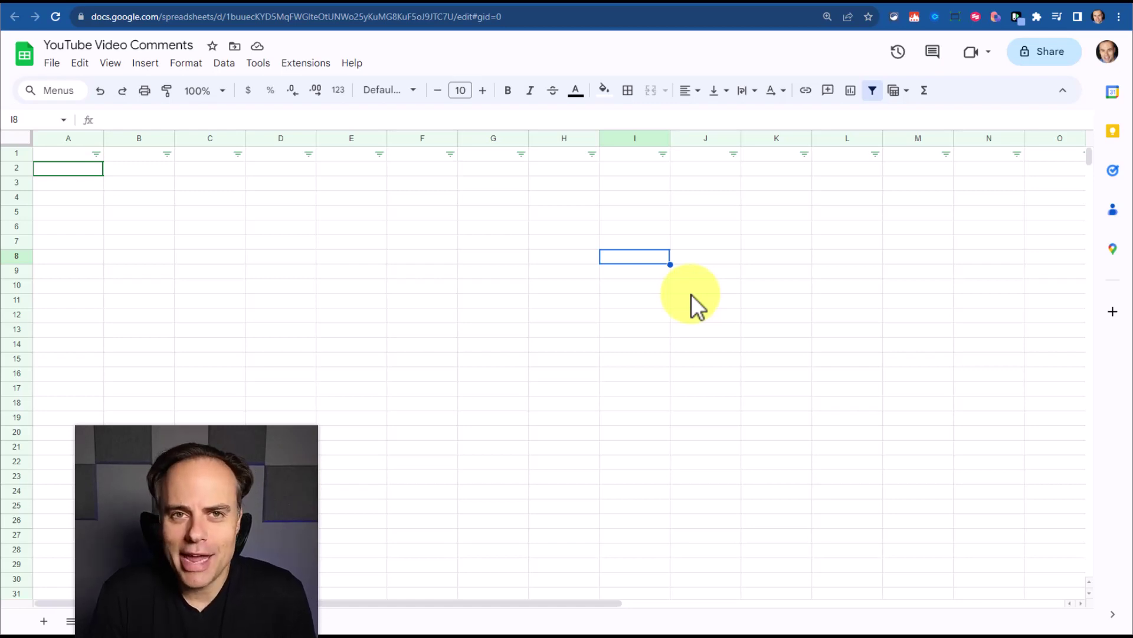
Open the Bardeen side panel over the YouTube Video Comments sheet with Alt+B.
{"action": "key", "text": "alt+b"}
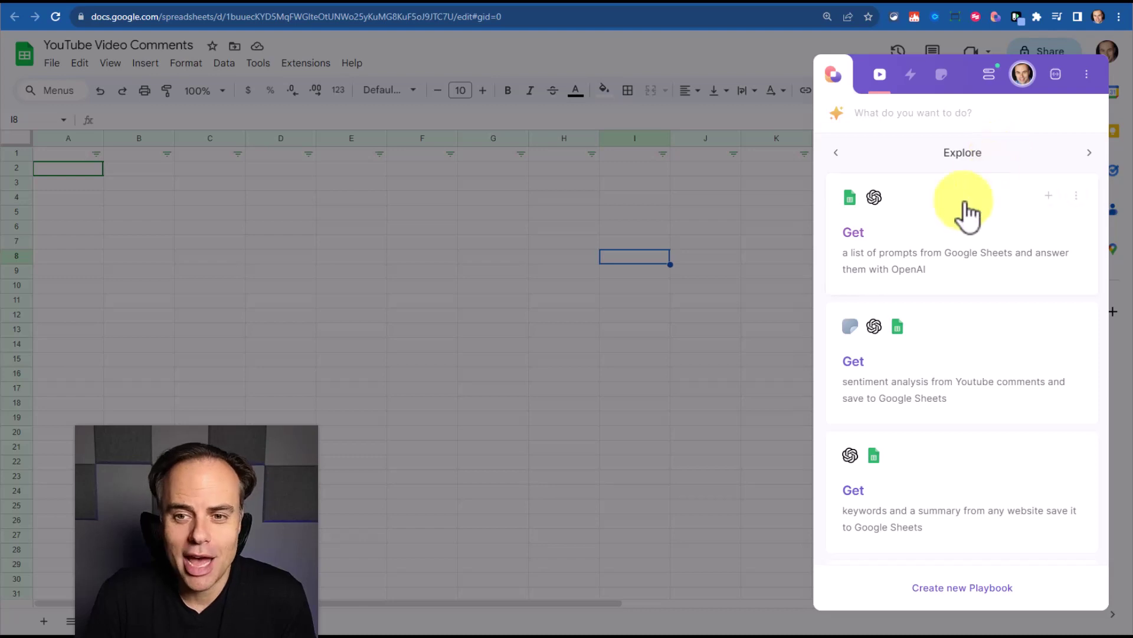
{"action": "mouse_move", "coordinate": [962, 232]}
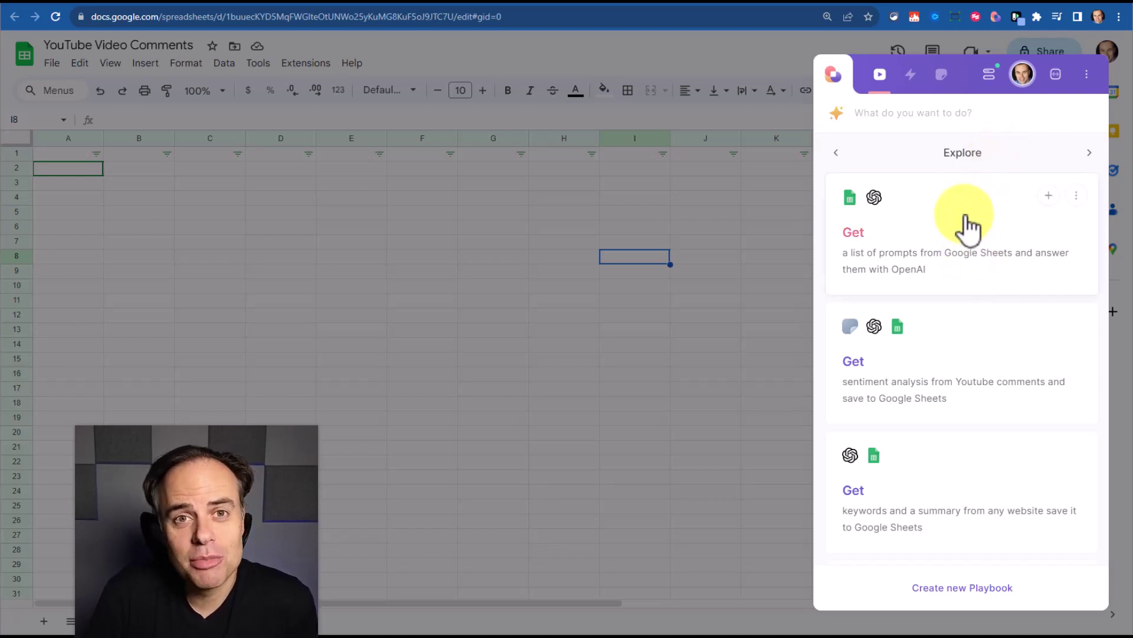
{"action": "scroll", "coordinate": [969, 226], "scroll_direction": "down", "scroll_amount": 3}
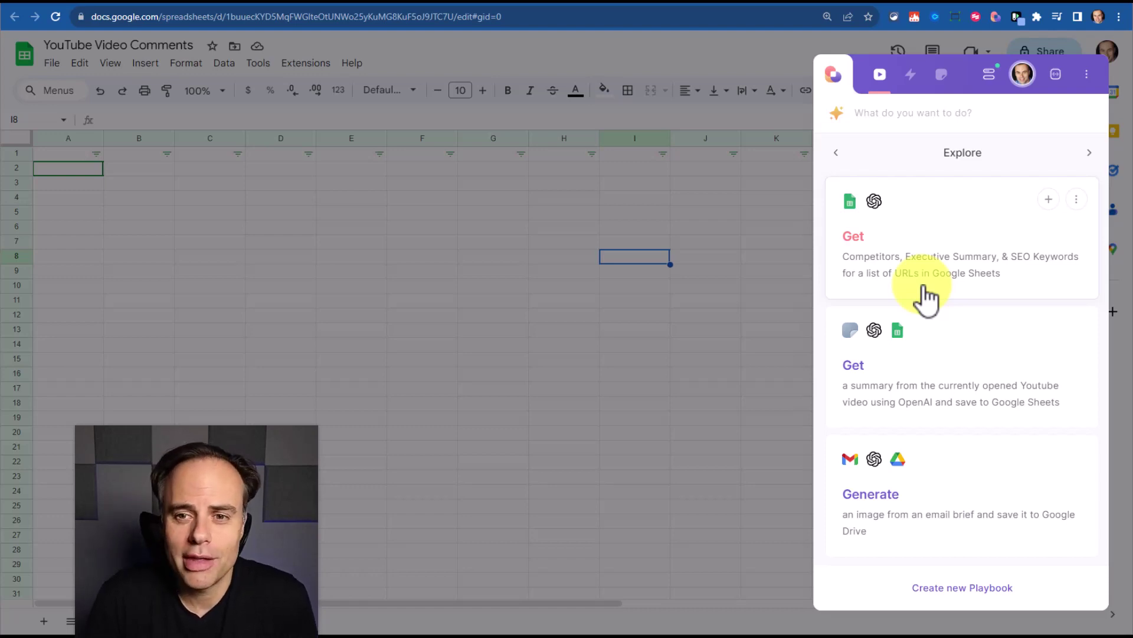
{"action": "scroll", "coordinate": [927, 292], "scroll_direction": "left", "scroll_amount": 2}
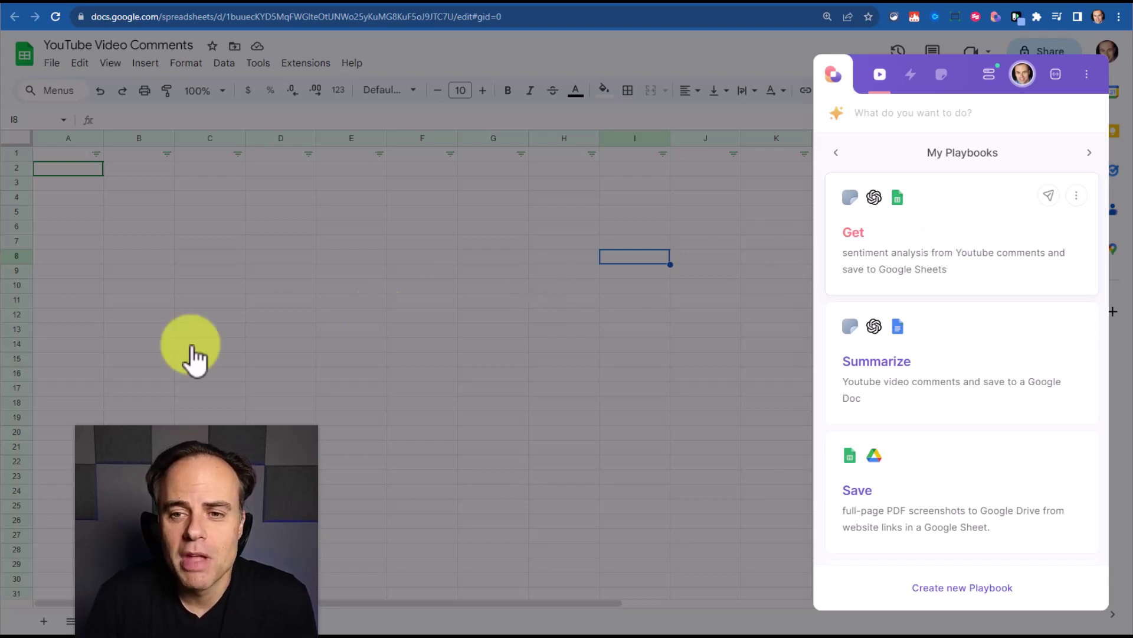
Switch to the Google Tasks tips video and open My Playbooks over it with Alt+Shift+P.
{"action": "key", "text": "ctrl+Tab"}
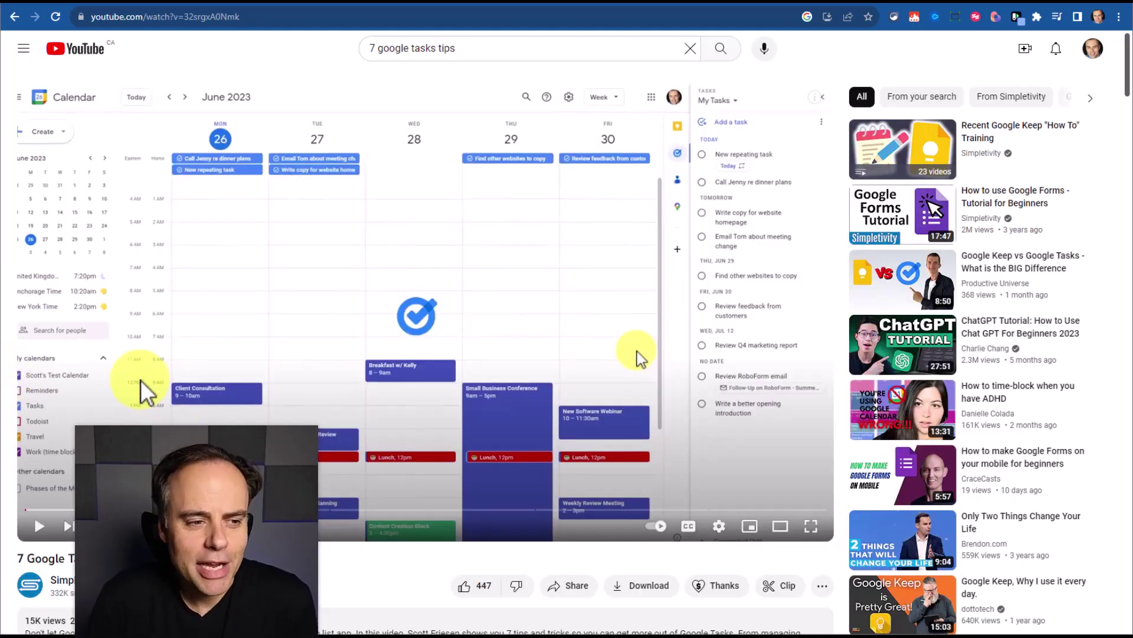
{"action": "scroll", "coordinate": [10, 387], "scroll_direction": "down", "scroll_amount": 5}
{"action": "scroll", "coordinate": [36, 354], "scroll_direction": "down", "scroll_amount": 2}
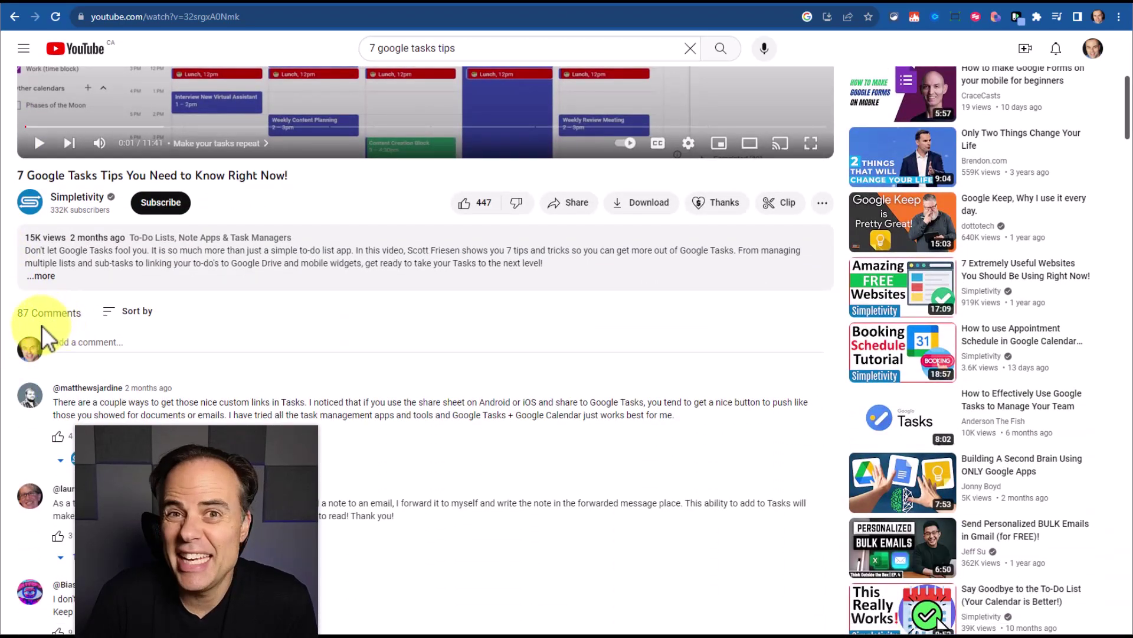
{"action": "scroll", "coordinate": [13, 345], "scroll_direction": "down", "scroll_amount": 1}
{"action": "scroll", "coordinate": [12, 346], "scroll_direction": "down", "scroll_amount": 5}
{"action": "scroll", "coordinate": [13, 345], "scroll_direction": "down", "scroll_amount": 4}
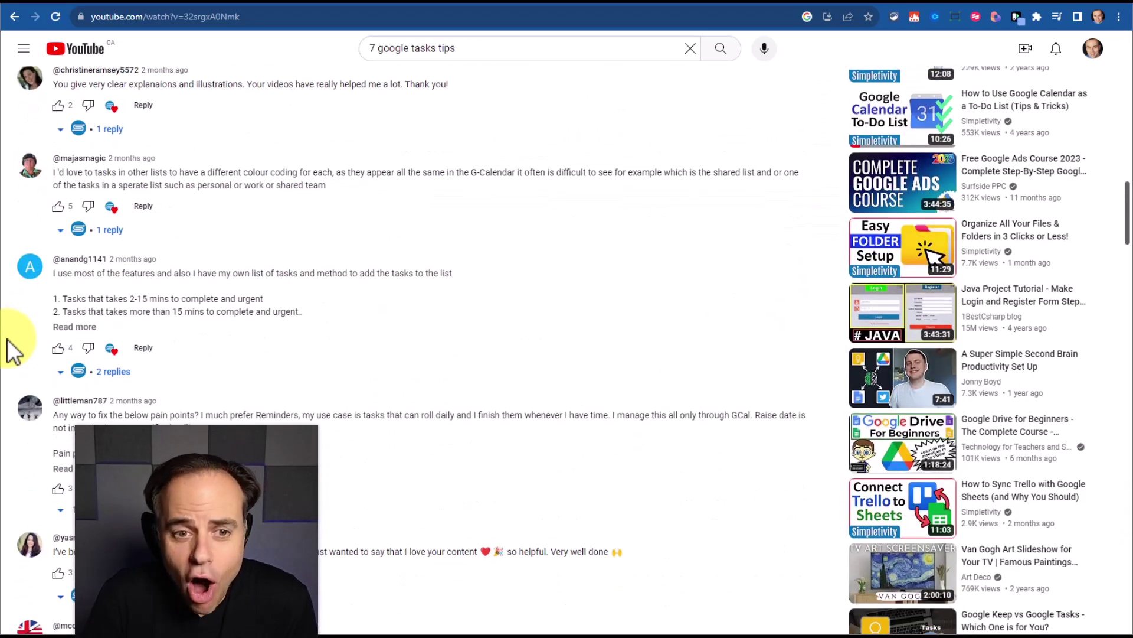
{"action": "scroll", "coordinate": [13, 345], "scroll_direction": "down", "scroll_amount": 4}
{"action": "scroll", "coordinate": [13, 346], "scroll_direction": "down", "scroll_amount": 4}
{"action": "scroll", "coordinate": [13, 346], "scroll_direction": "up", "scroll_amount": 5}
{"action": "scroll", "coordinate": [13, 346], "scroll_direction": "up", "scroll_amount": 4}
{"action": "scroll", "coordinate": [12, 345], "scroll_direction": "up", "scroll_amount": 3}
{"action": "scroll", "coordinate": [13, 346], "scroll_direction": "up", "scroll_amount": 5}
{"action": "scroll", "coordinate": [12, 346], "scroll_direction": "up", "scroll_amount": 5}
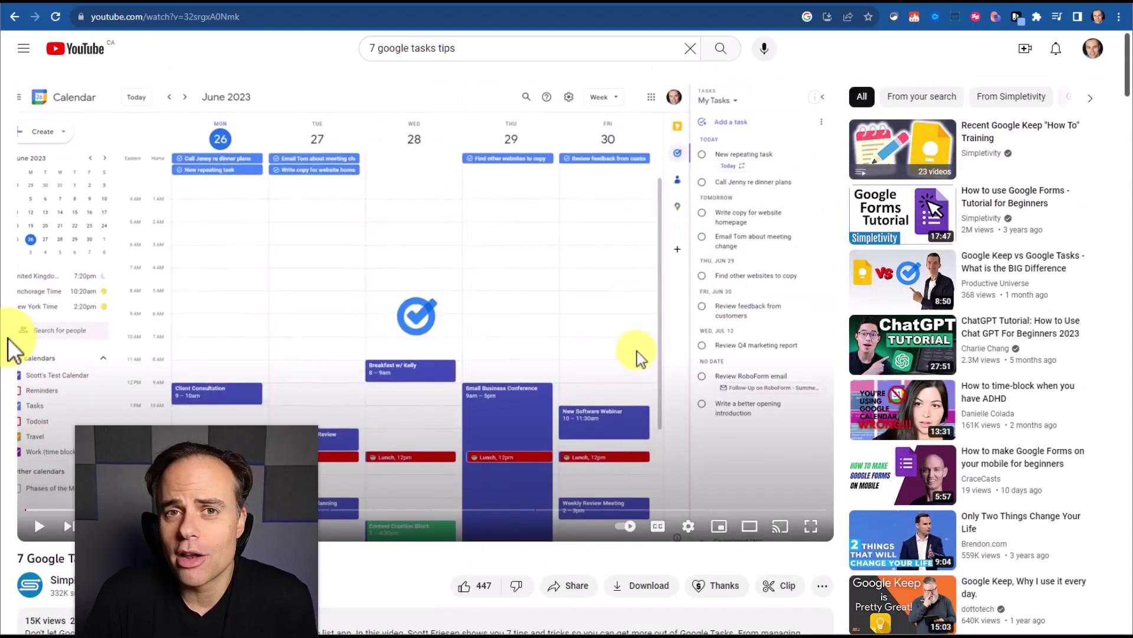
{"action": "scroll", "coordinate": [13, 346], "scroll_direction": "down", "scroll_amount": 2}
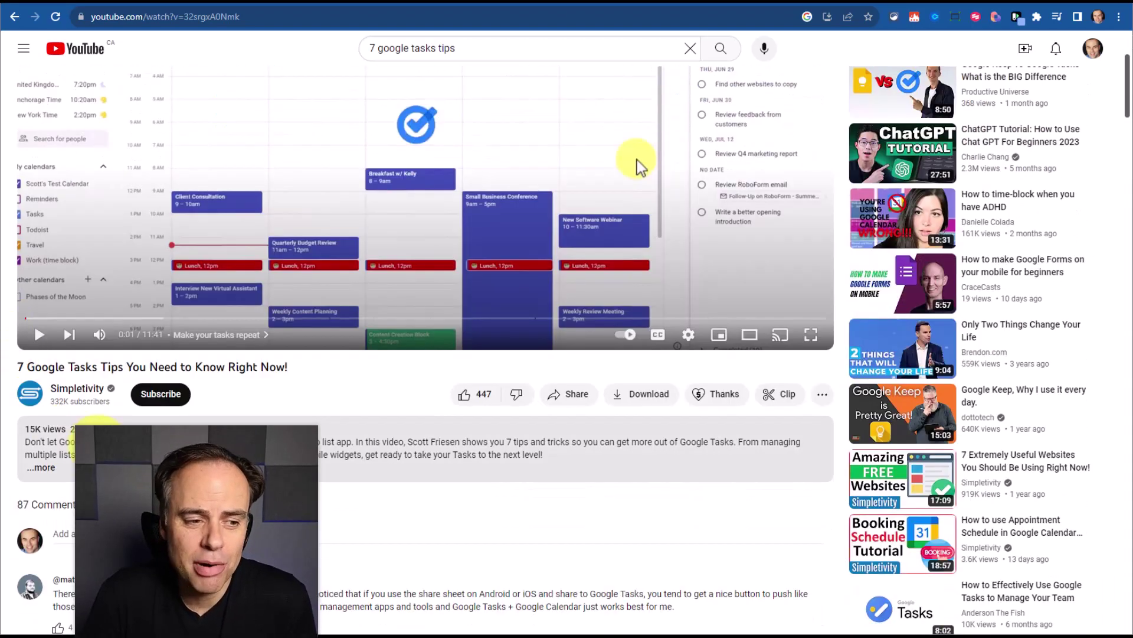
{"action": "scroll", "coordinate": [18, 436], "scroll_direction": "up", "scroll_amount": 2}
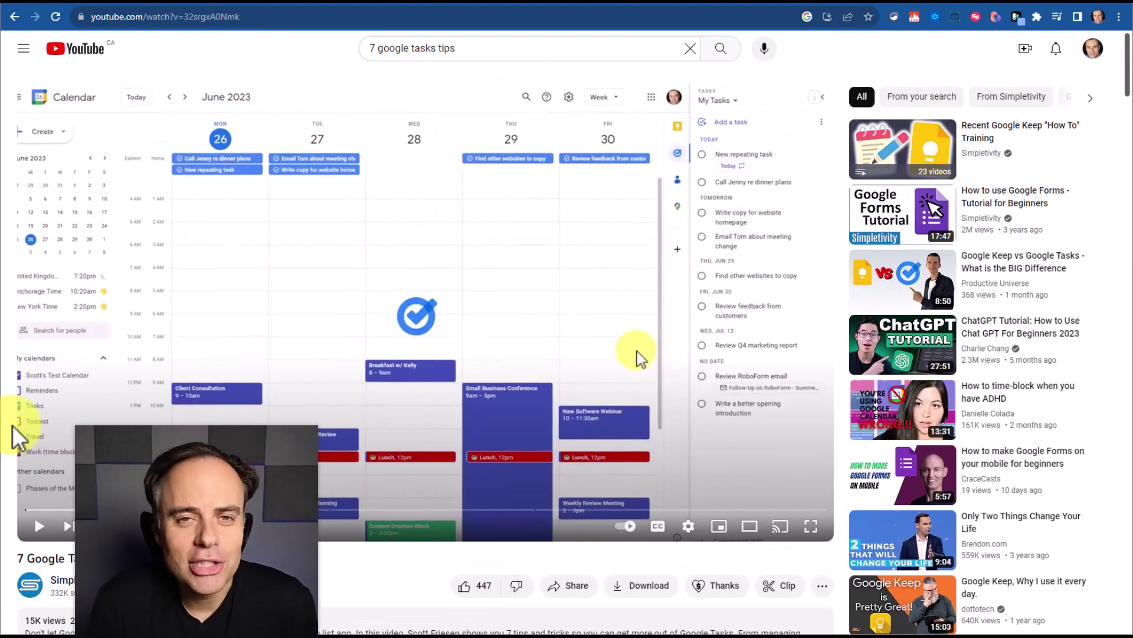
{"action": "key", "text": "alt+shift+p"}
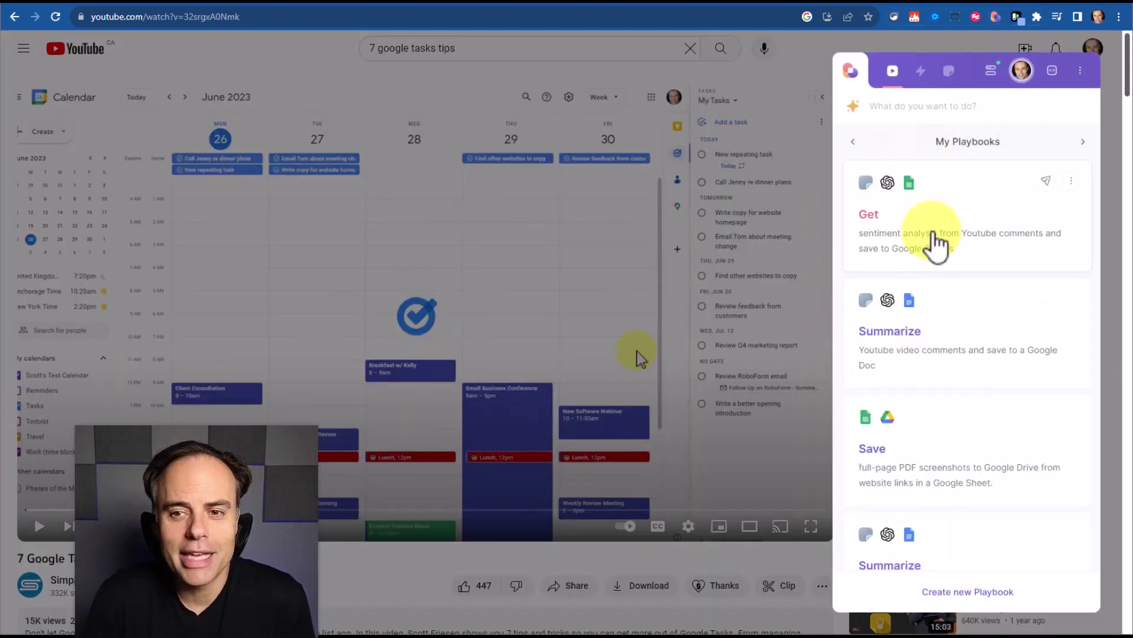
{"action": "mouse_move", "coordinate": [940, 223]}
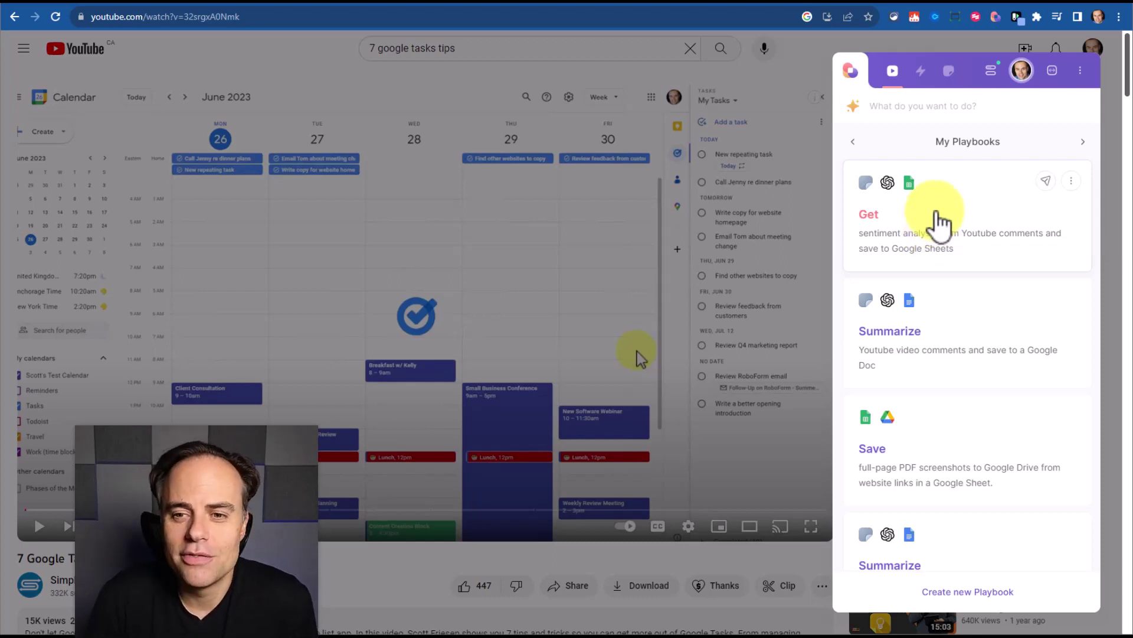
Run the 'Get sentiment analysis from Youtube comments' playbook and open its YouTube Video Comments sheet.
{"action": "left_click", "coordinate": [869, 214]}
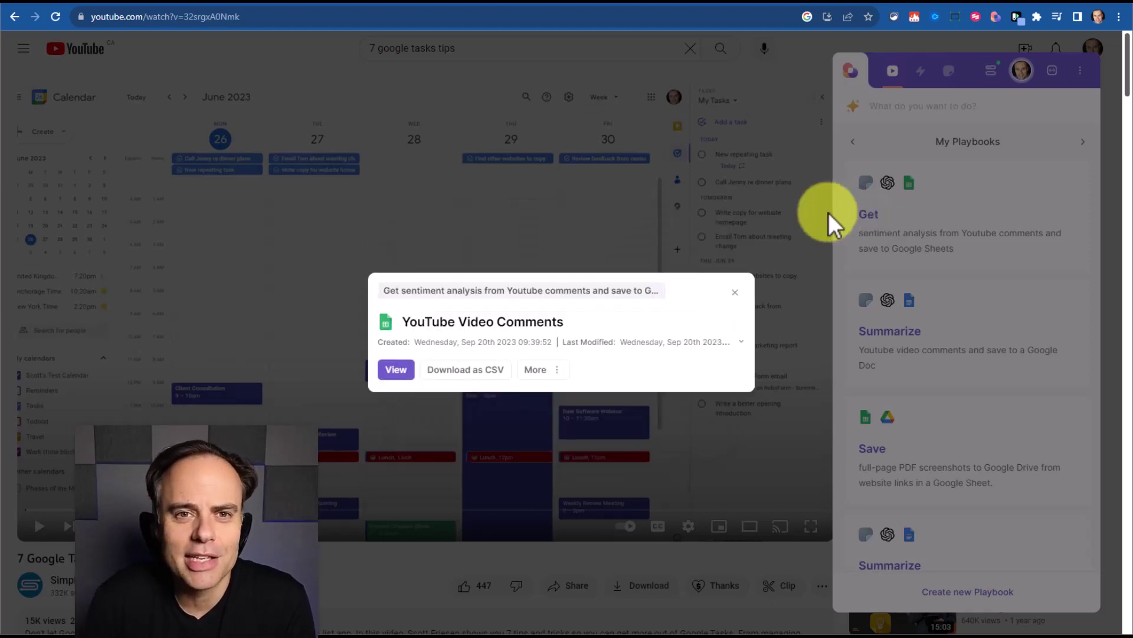
{"action": "left_click", "coordinate": [395, 369]}
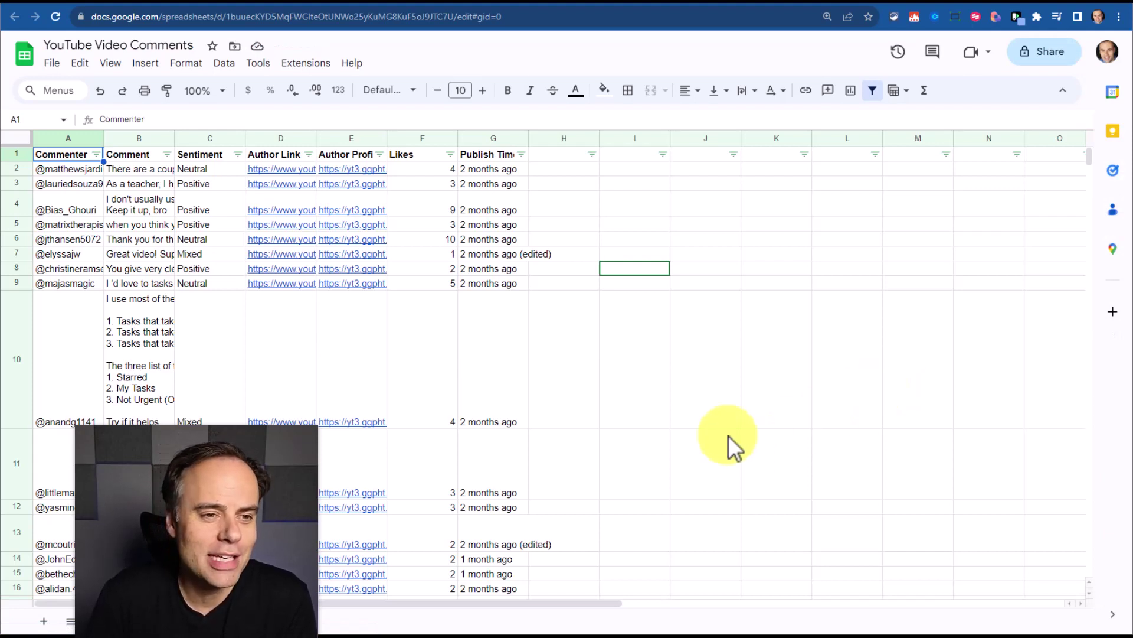
Sort the comments by Sentiment A to Z, then by Likes Z to A.
{"action": "left_click", "coordinate": [239, 154]}
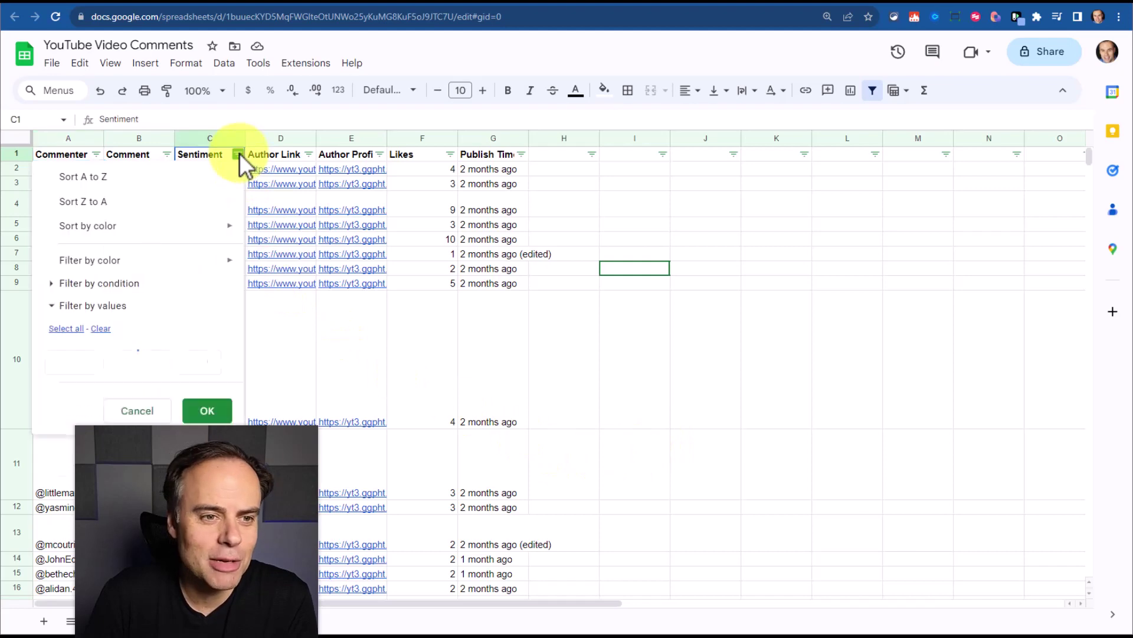
{"action": "left_click", "coordinate": [181, 176]}
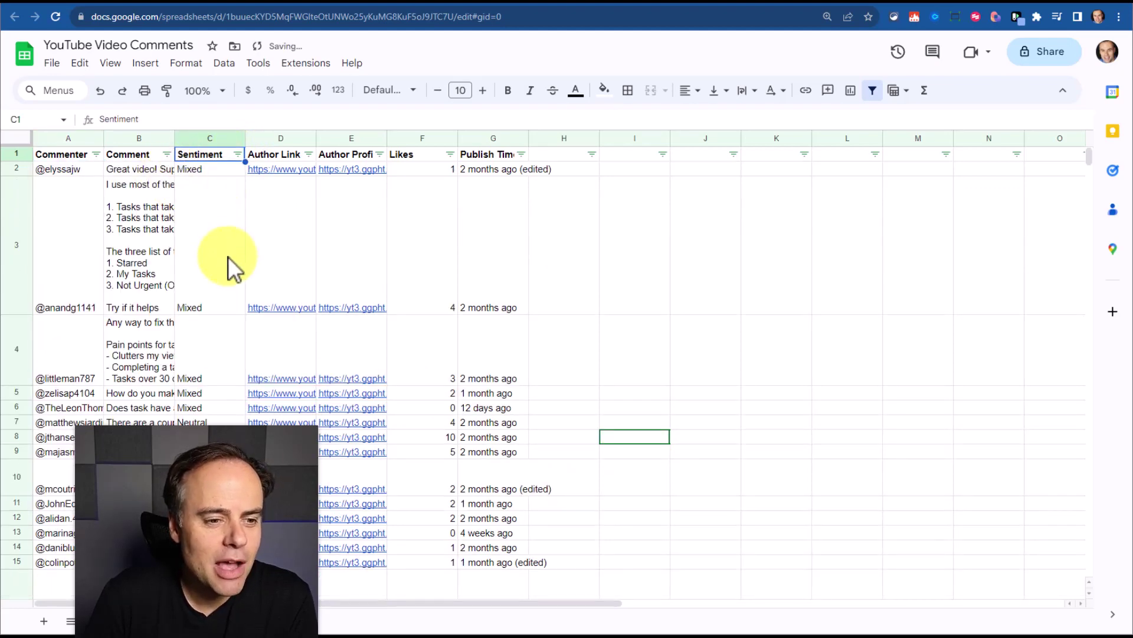
{"action": "scroll", "coordinate": [215, 247], "scroll_direction": "down", "scroll_amount": 3}
{"action": "scroll", "coordinate": [216, 295], "scroll_direction": "down", "scroll_amount": 2}
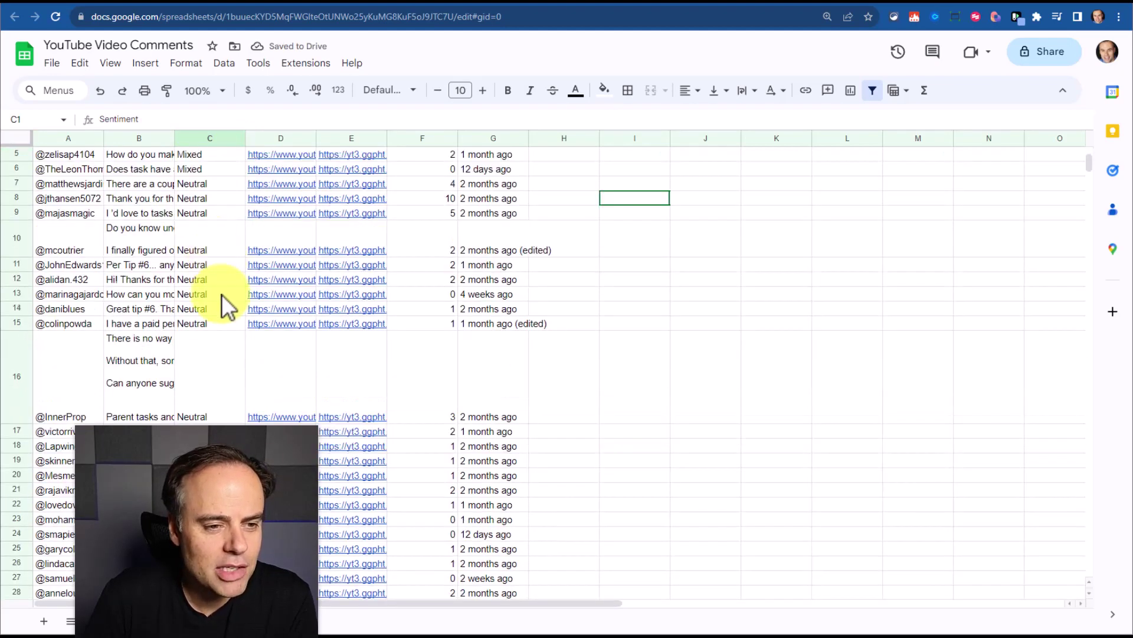
{"action": "scroll", "coordinate": [217, 294], "scroll_direction": "down", "scroll_amount": 1}
{"action": "scroll", "coordinate": [230, 328], "scroll_direction": "down", "scroll_amount": 3}
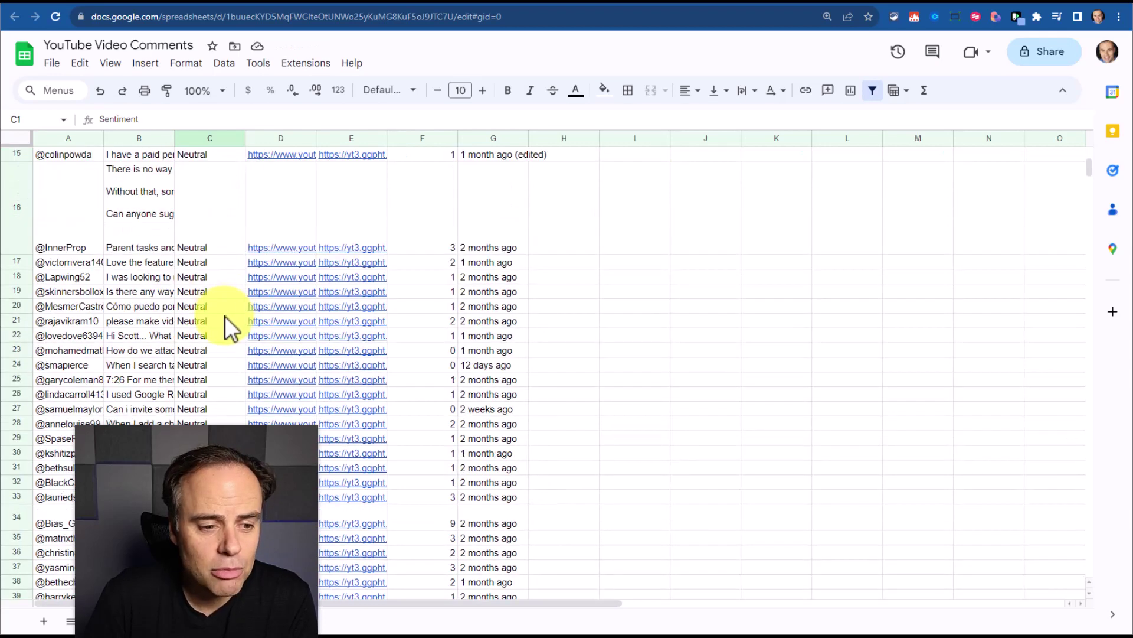
{"action": "scroll", "coordinate": [226, 316], "scroll_direction": "down", "scroll_amount": 3}
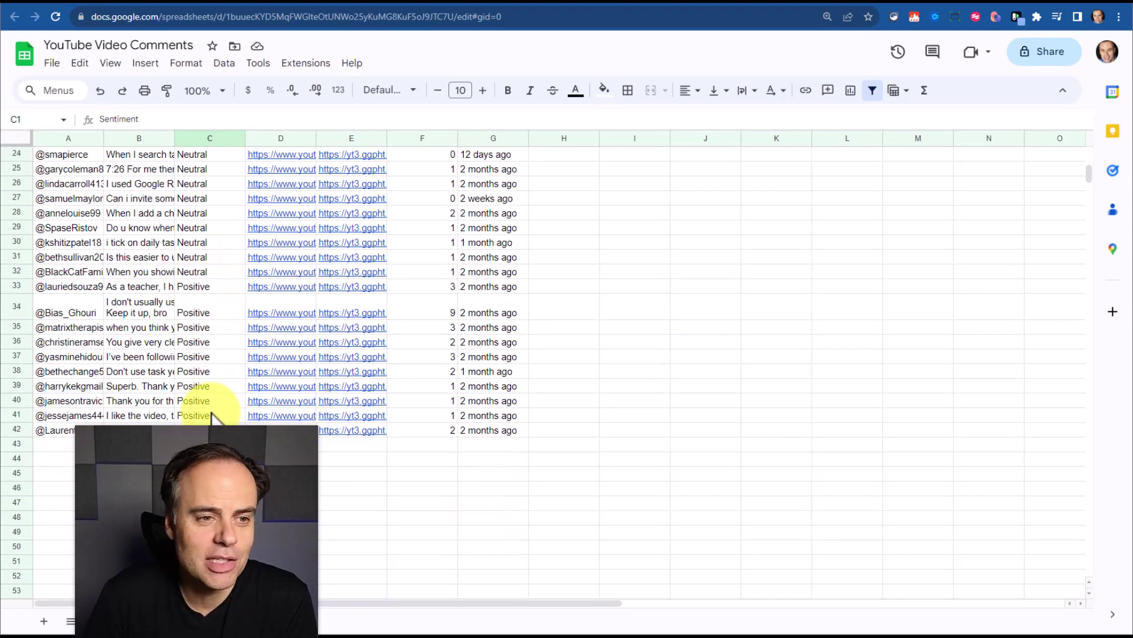
{"action": "scroll", "coordinate": [215, 417], "scroll_direction": "up", "scroll_amount": 5}
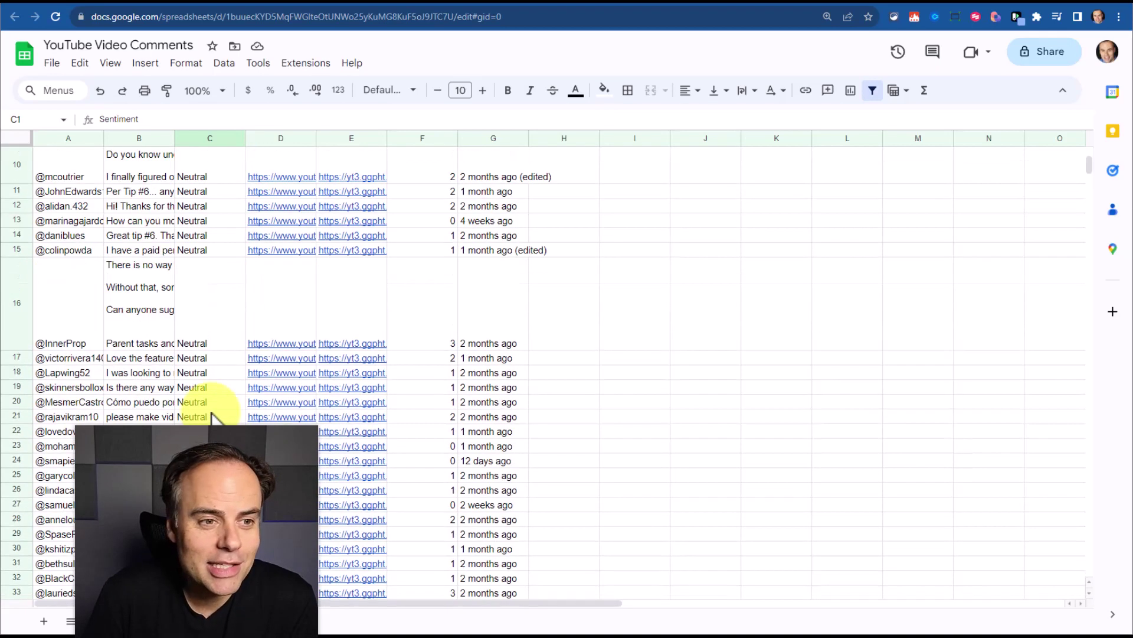
{"action": "scroll", "coordinate": [215, 418], "scroll_direction": "up", "scroll_amount": 5}
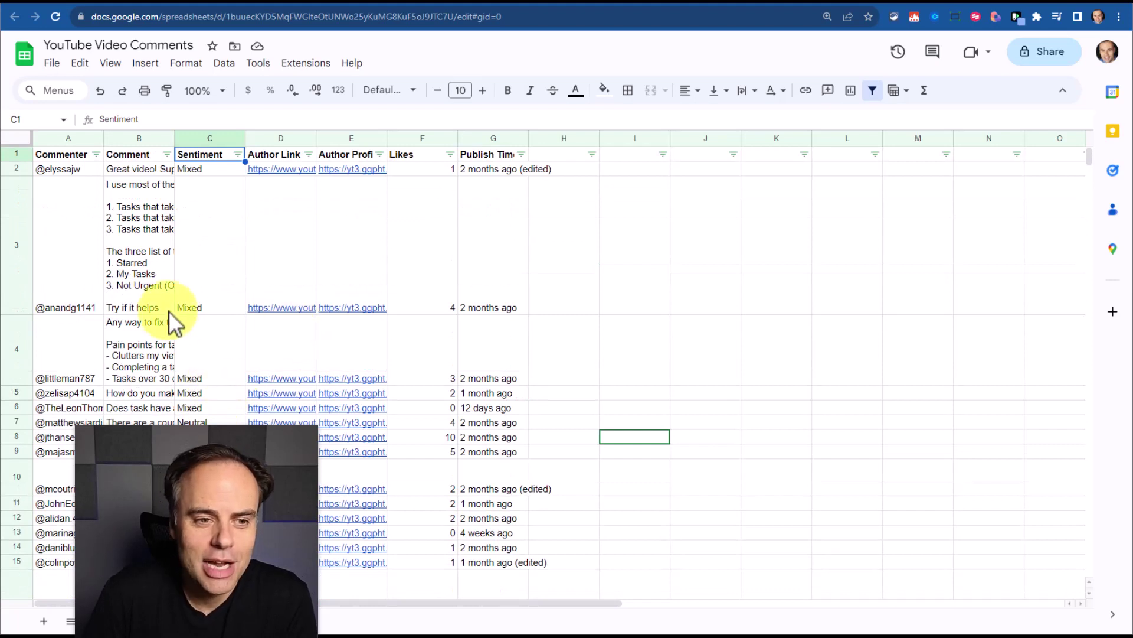
{"action": "mouse_move", "coordinate": [352, 308]}
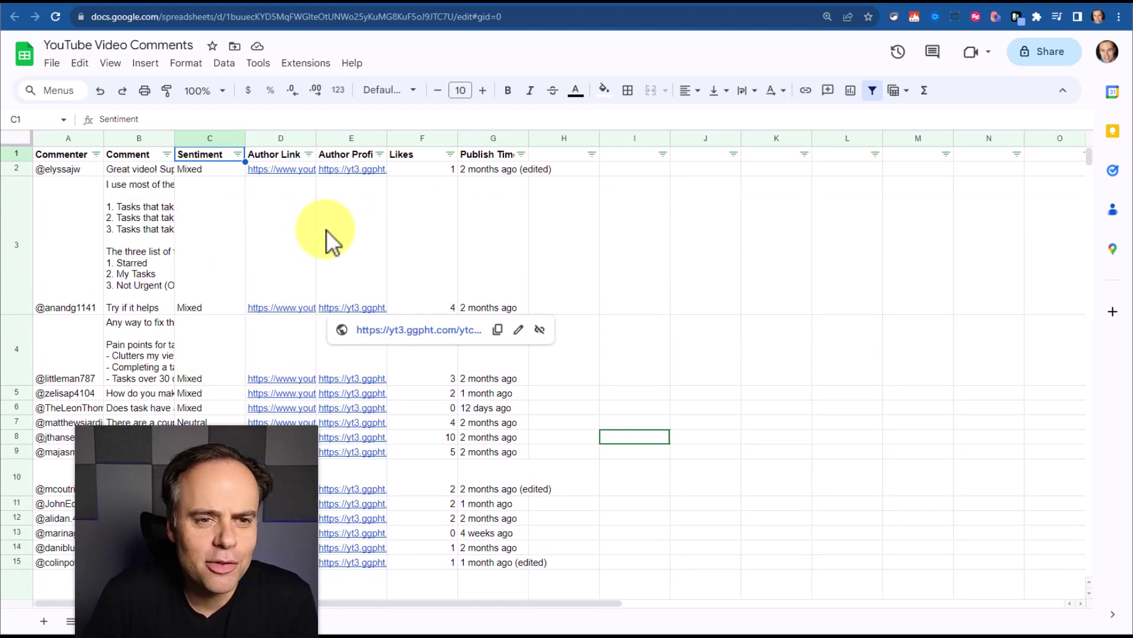
{"action": "left_click", "coordinate": [450, 154]}
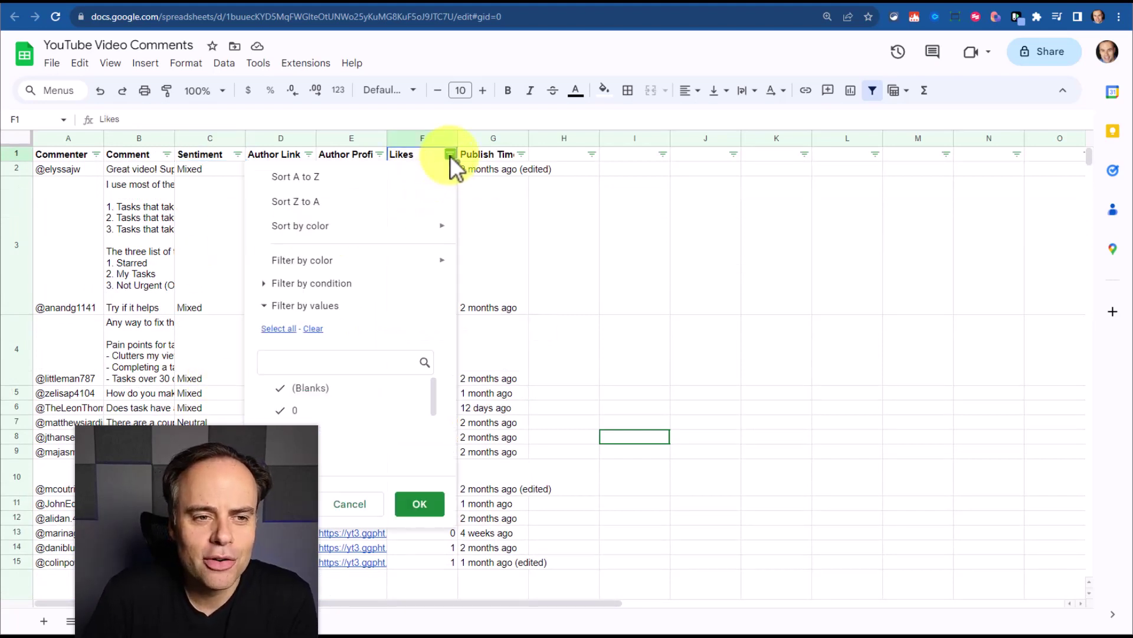
{"action": "left_click", "coordinate": [368, 199]}
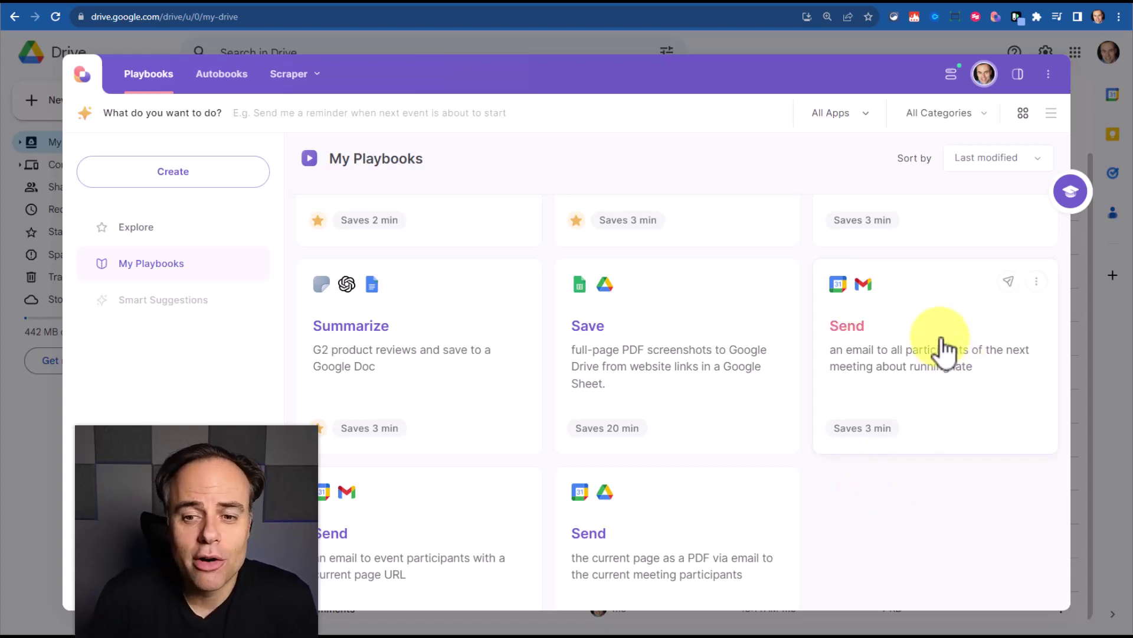
Open the 'Send an email to all participants' playbook in Builder and pan to its Send email step.
{"action": "left_click", "coordinate": [1038, 282]}
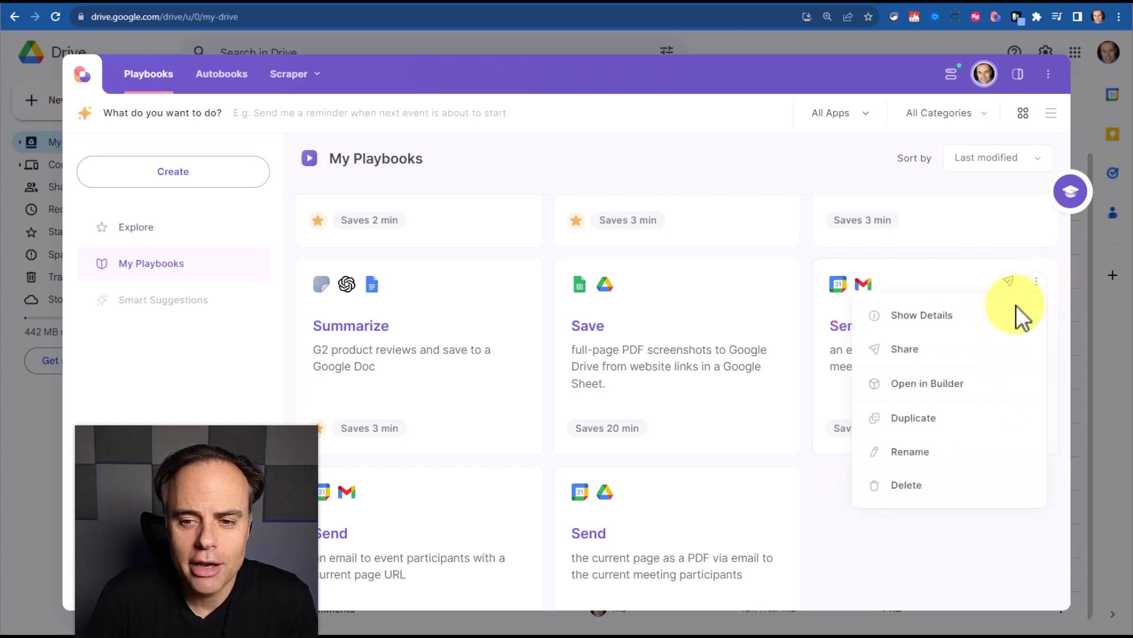
{"action": "left_click", "coordinate": [921, 379]}
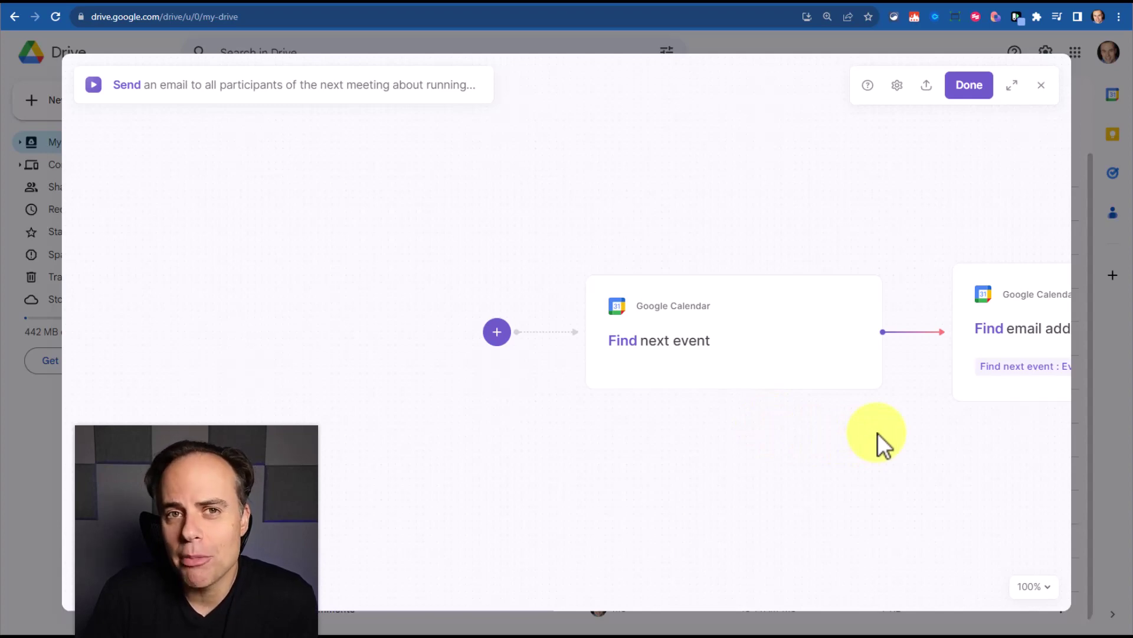
{"action": "left_click_drag", "start_coordinate": [878, 433], "coordinate": [584, 430]}
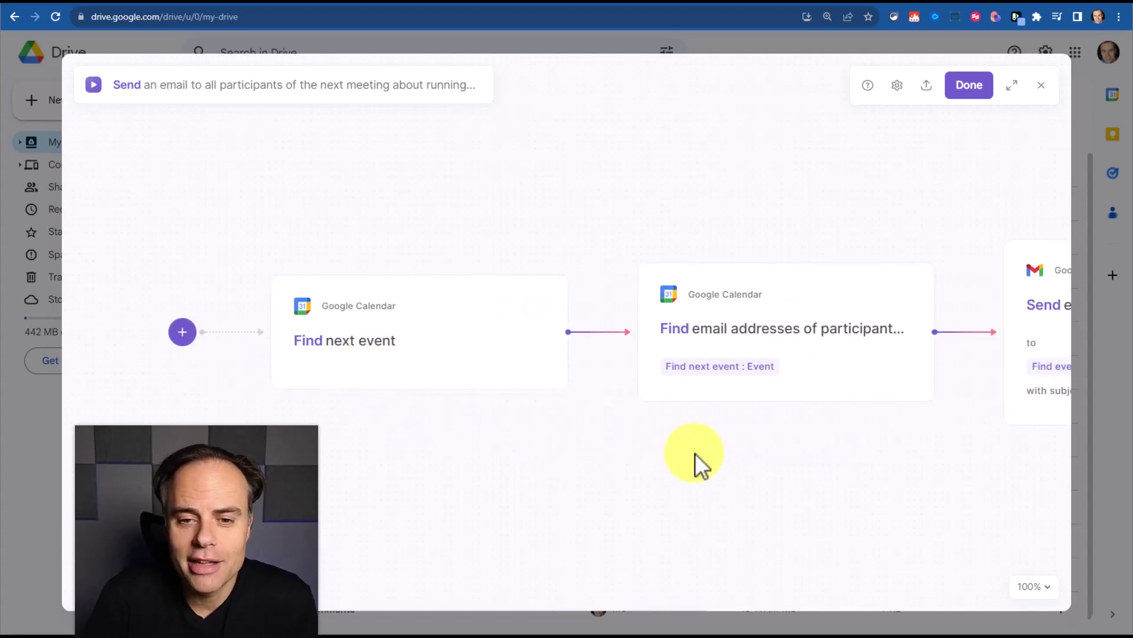
{"action": "left_click_drag", "start_coordinate": [886, 444], "coordinate": [541, 447]}
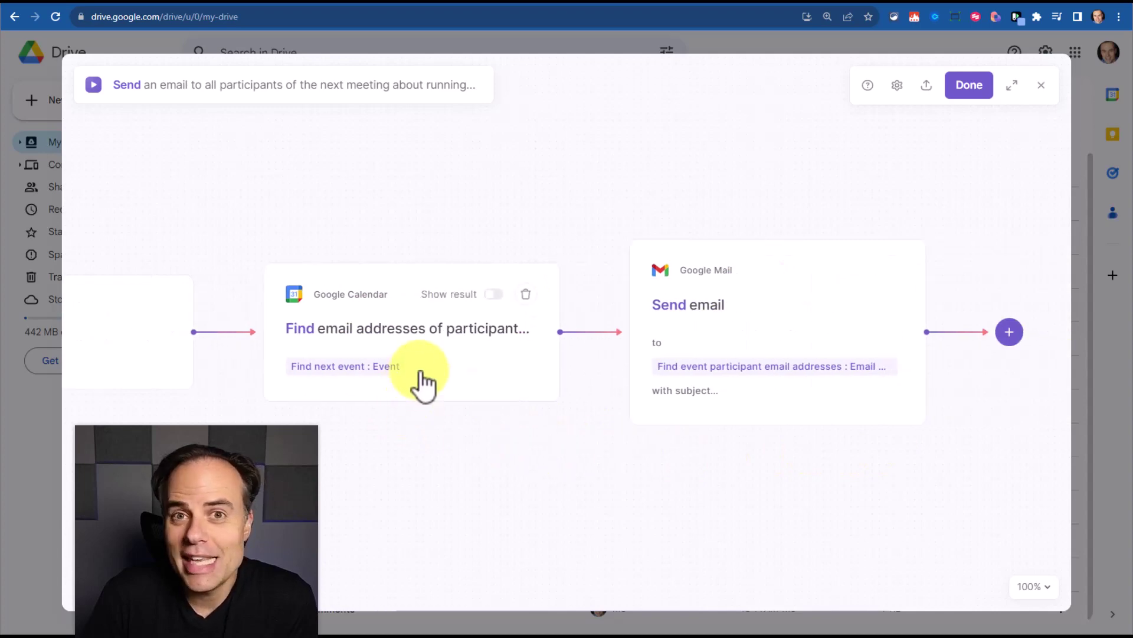
{"action": "left_click_drag", "start_coordinate": [797, 469], "coordinate": [620, 463]}
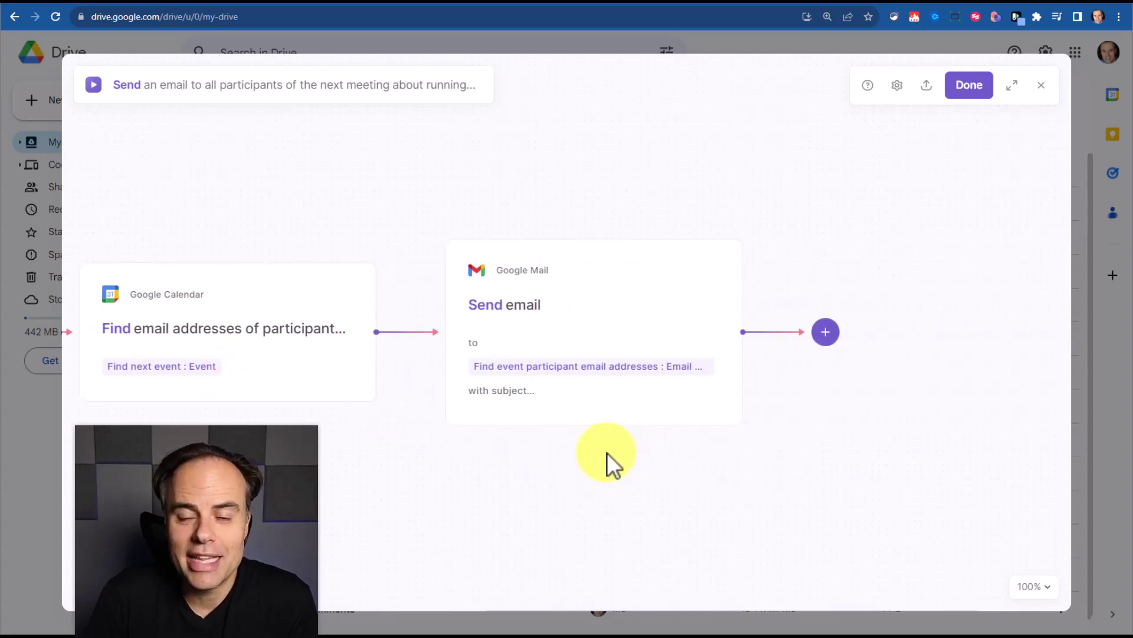
Inspect and close the Send email step's recipient settings, then show the New Action/New Condition menu.
{"action": "mouse_move", "coordinate": [777, 333]}
{"action": "left_click", "coordinate": [509, 390]}
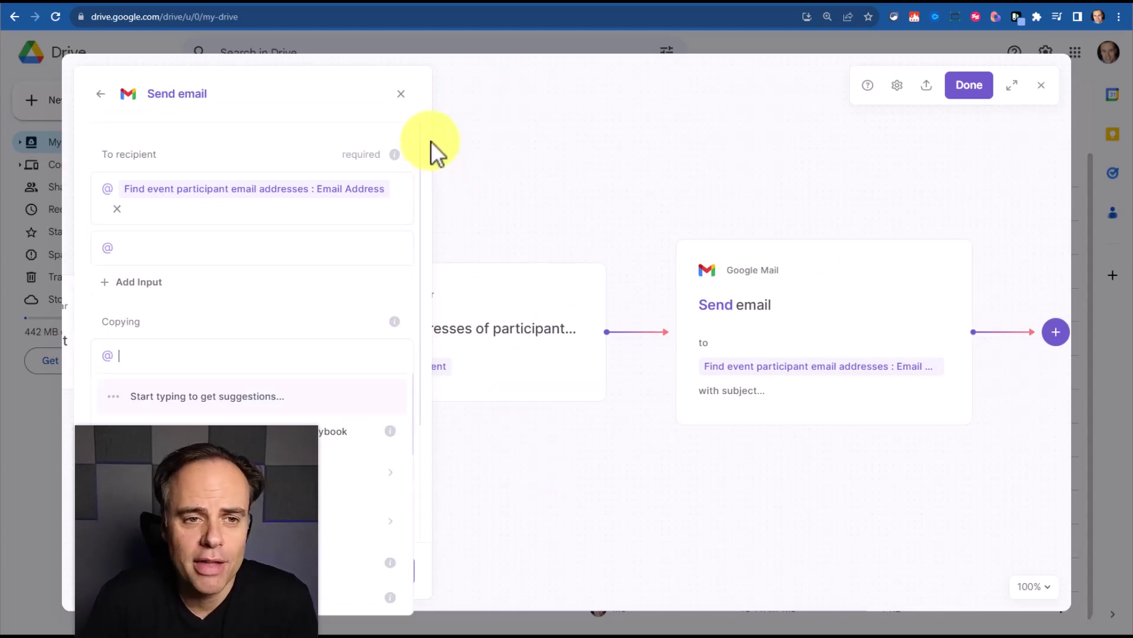
{"action": "left_click", "coordinate": [401, 93]}
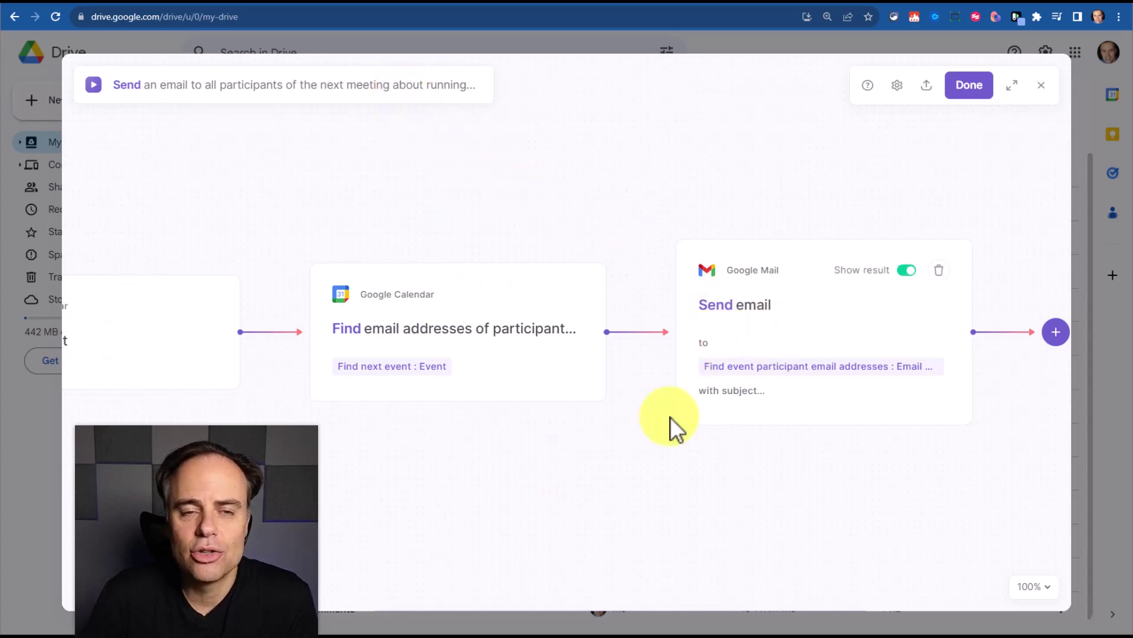
{"action": "left_click_drag", "start_coordinate": [867, 446], "coordinate": [541, 454]}
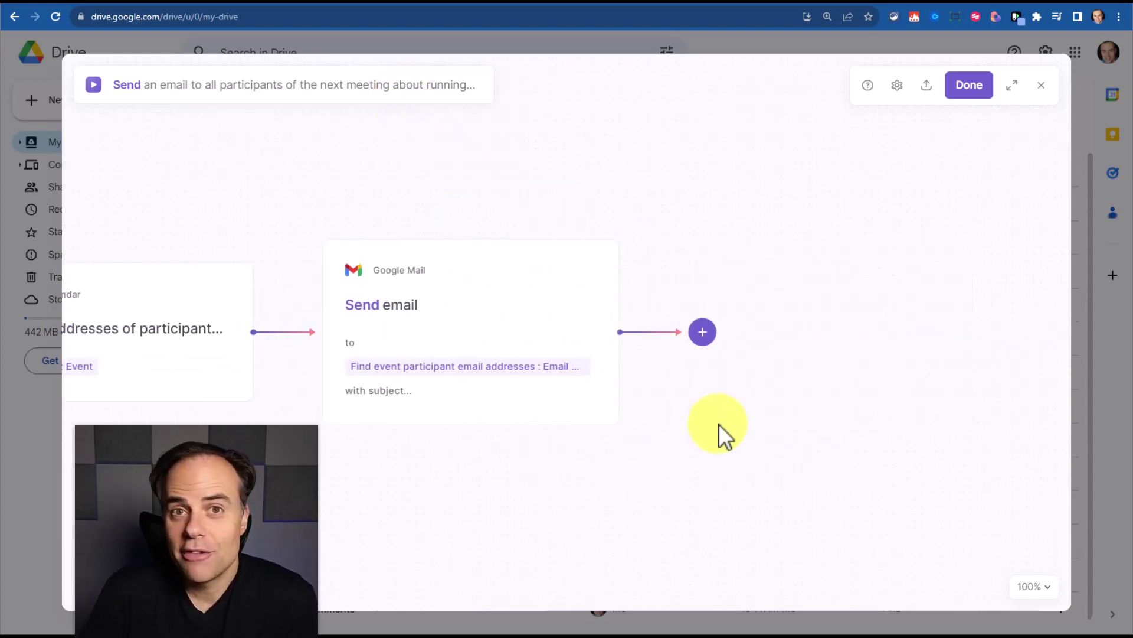
{"action": "left_click", "coordinate": [707, 335]}
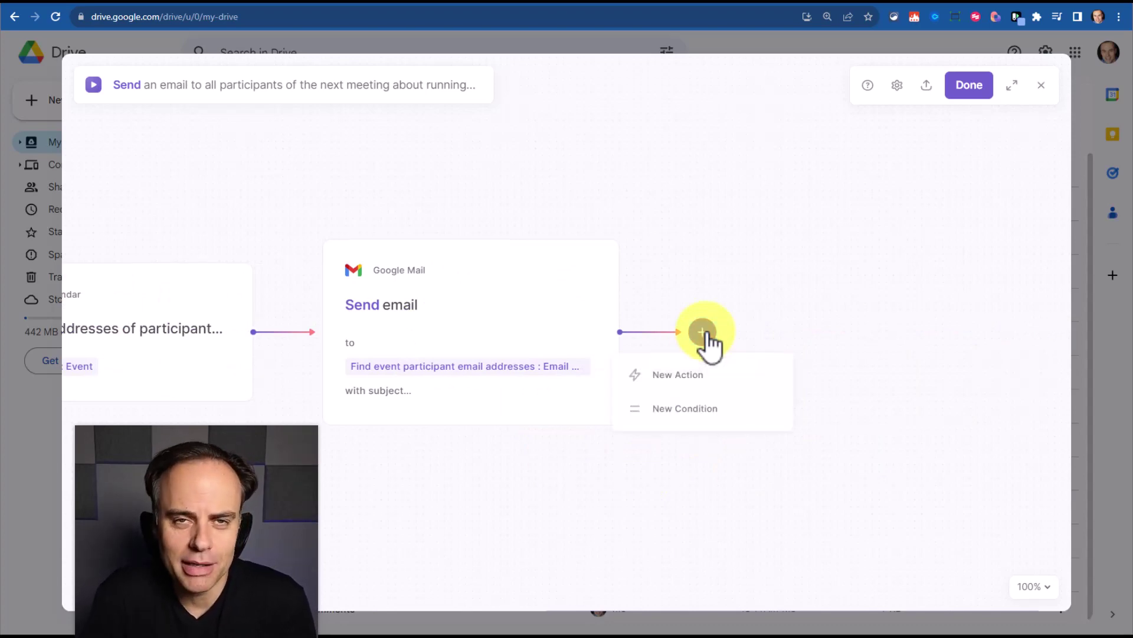